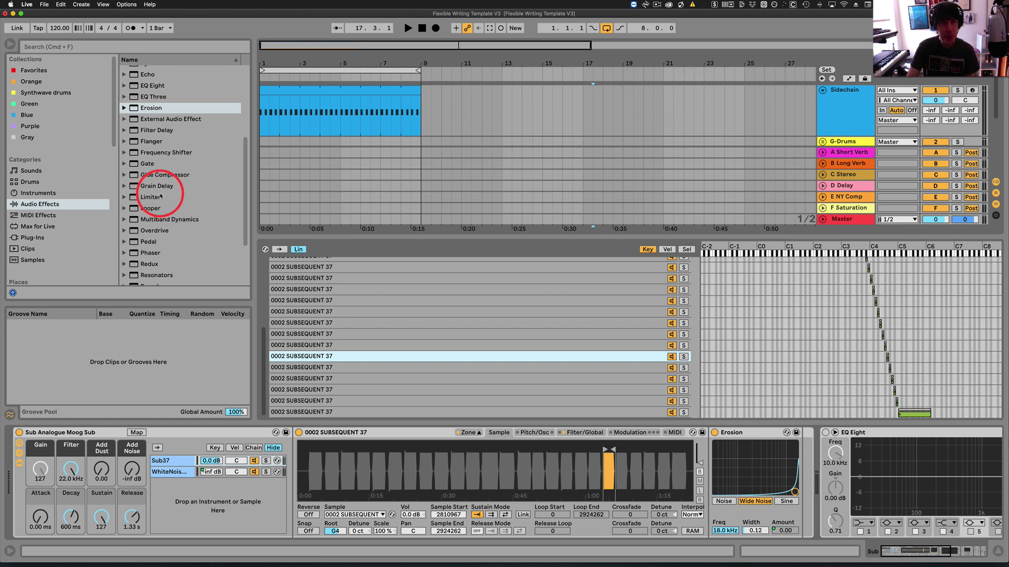
# - Add an empty Sampler chain to the Sub Analogue Moog Sub rack and reveal the desktop
pyautogui.click(45, 193)
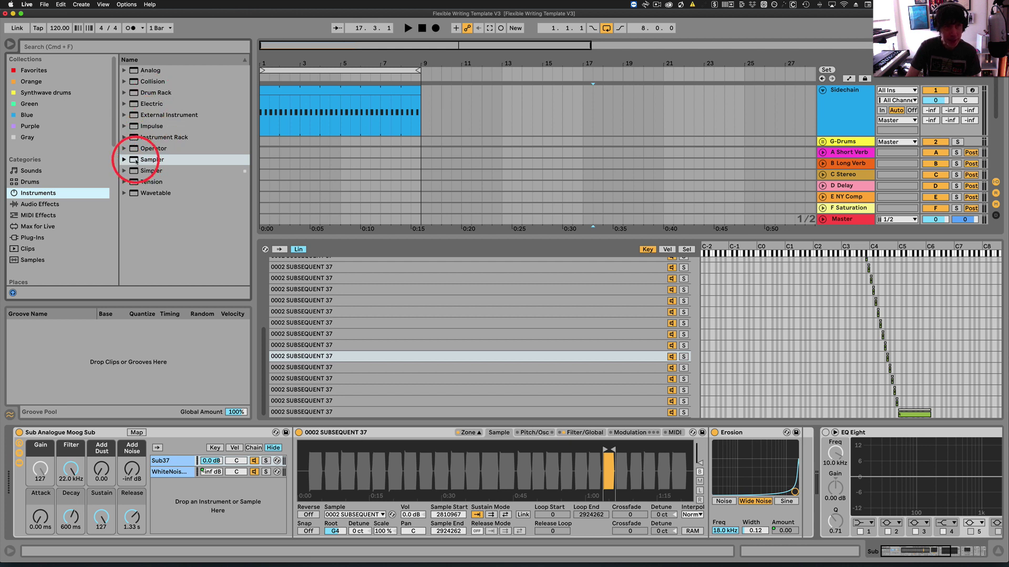
pyautogui.moveTo(140, 163); pyautogui.dragTo(171, 478)
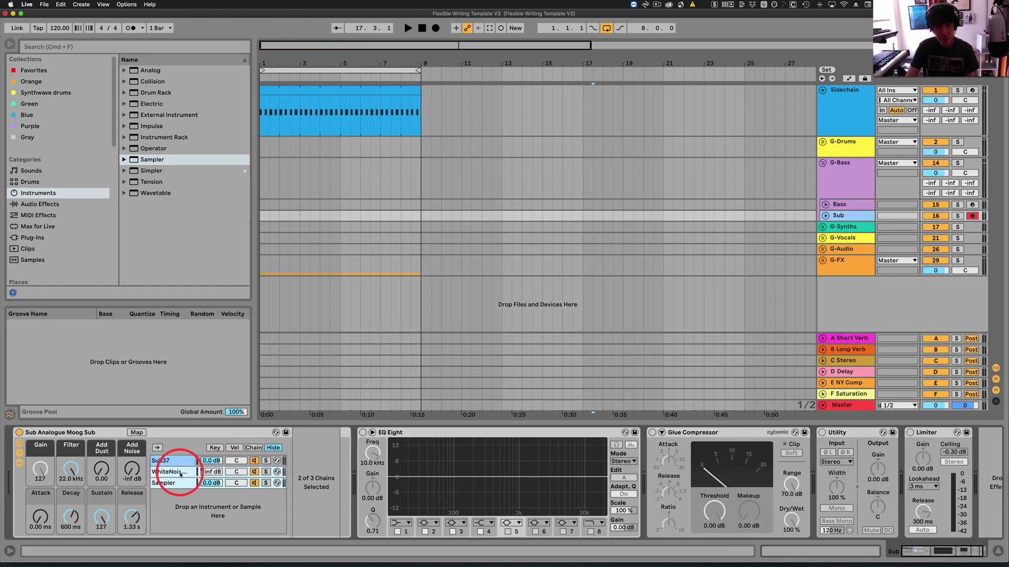
pyautogui.click(177, 483)
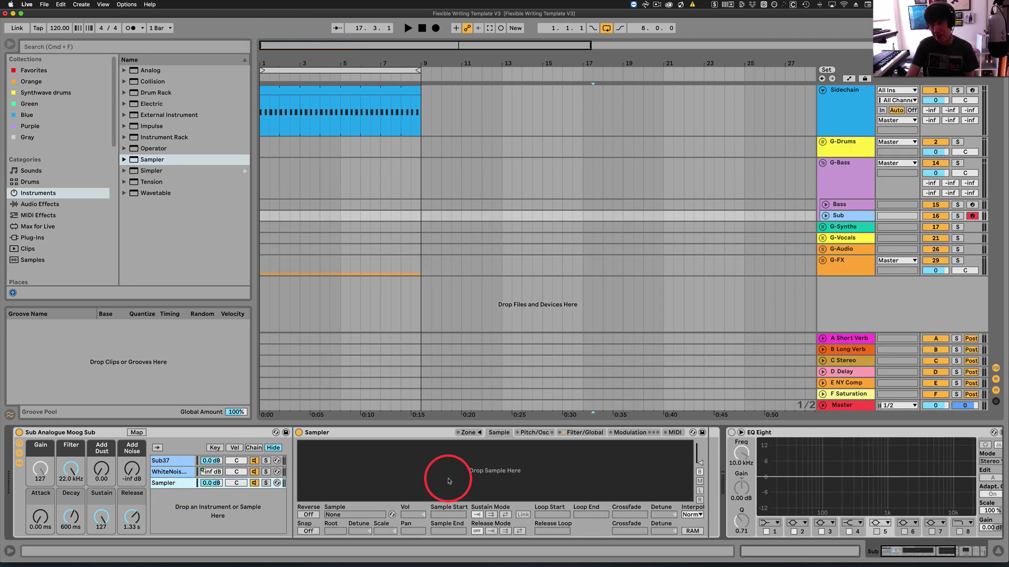
pyautogui.moveTo(449, 481); pyautogui.dragTo(871, 94)
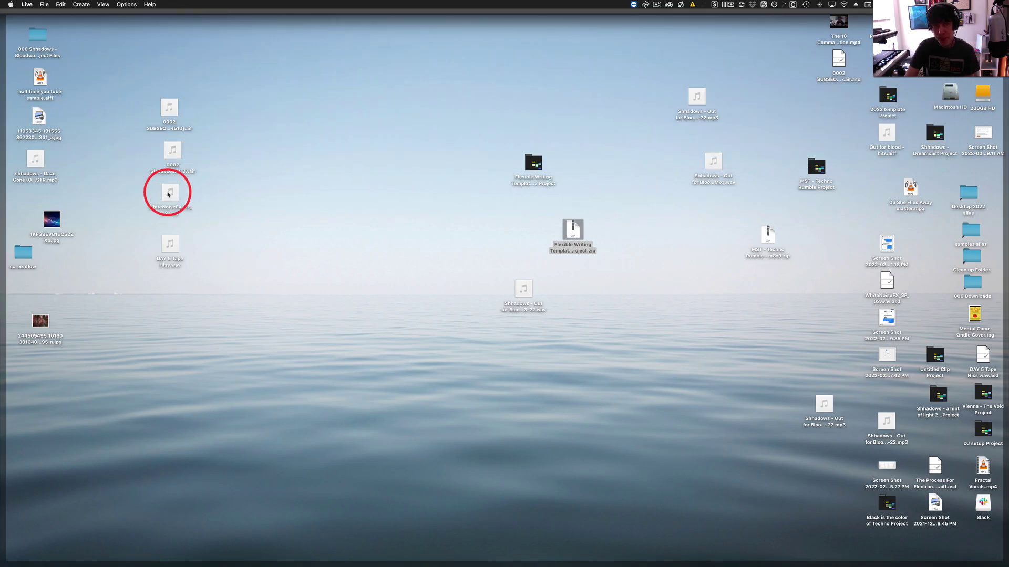
# - Preview 0002 SUBSEQUENT 37.aif in Quick Look, then drag it into the empty Sampler
pyautogui.click(174, 153)
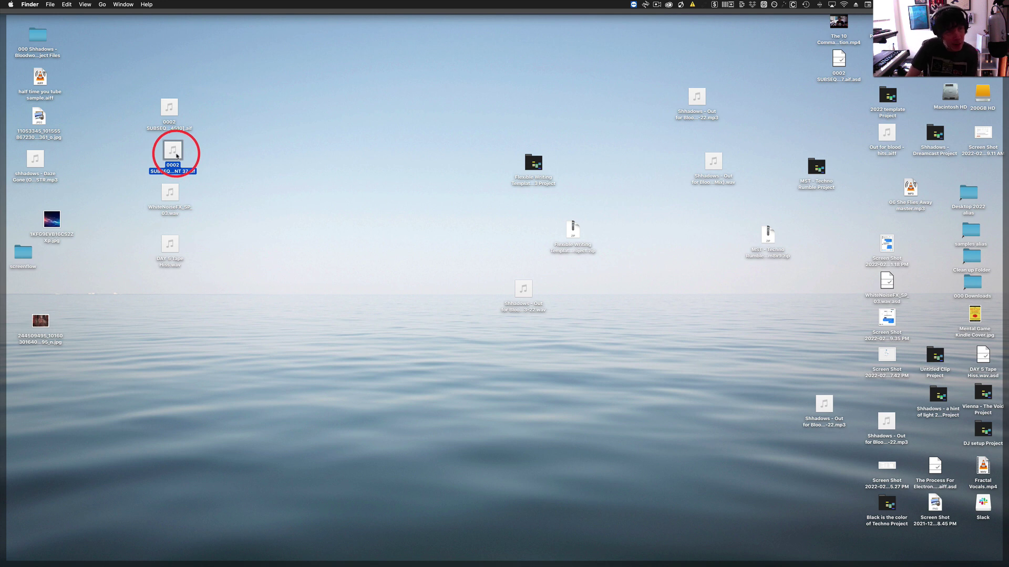
pyautogui.press('space')
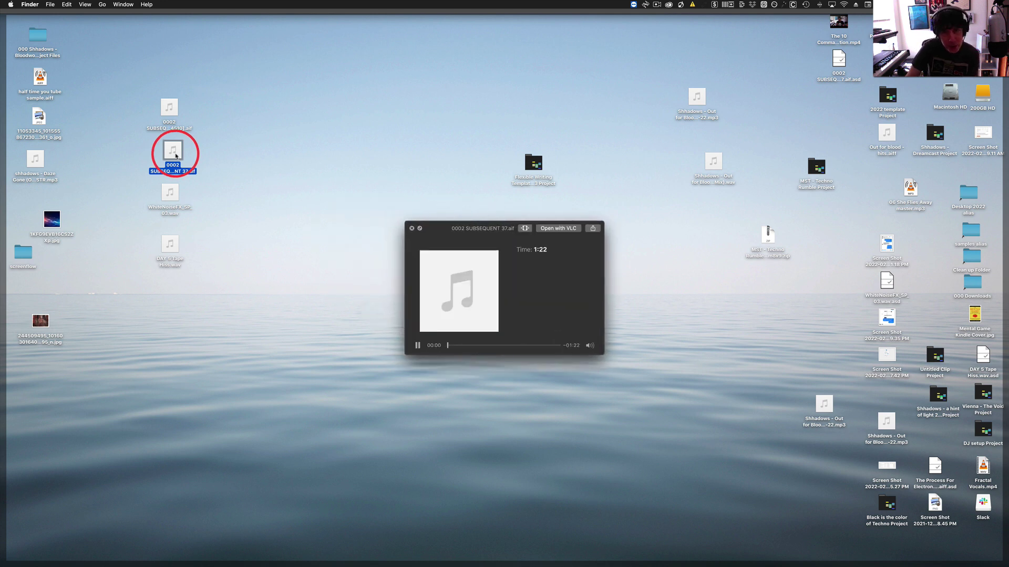
pyautogui.press('space')
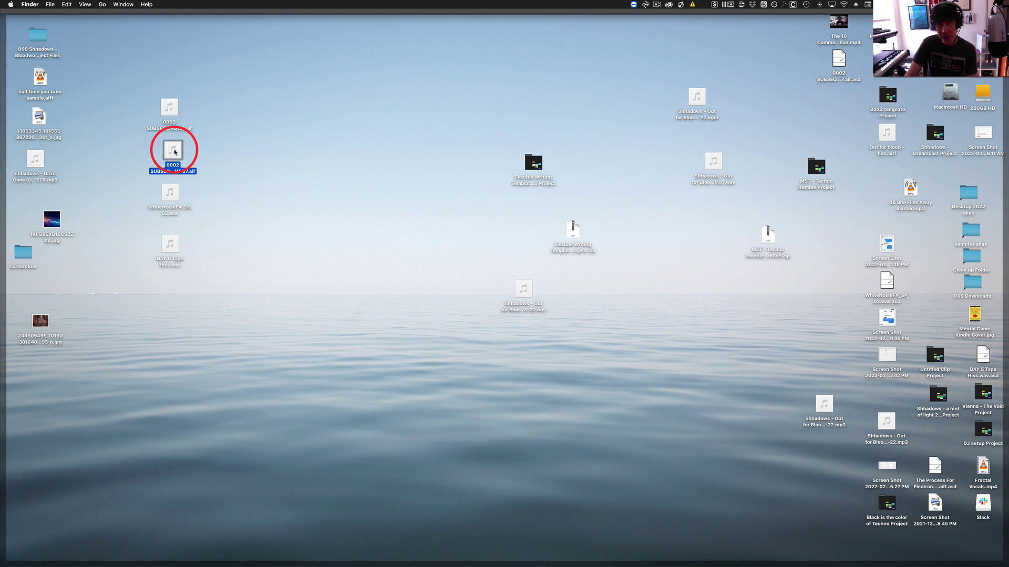
pyautogui.press('space')
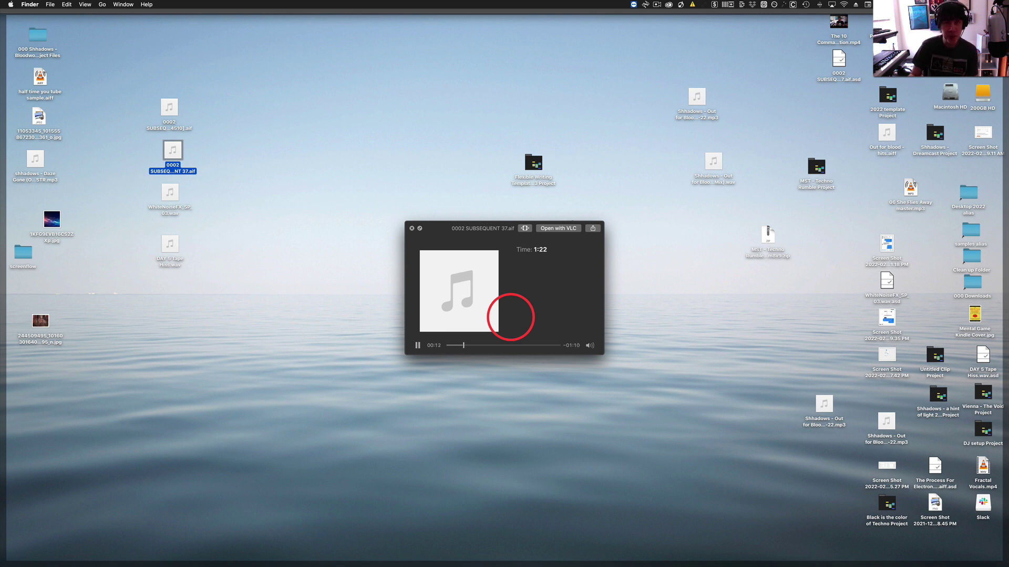
pyautogui.click(500, 345)
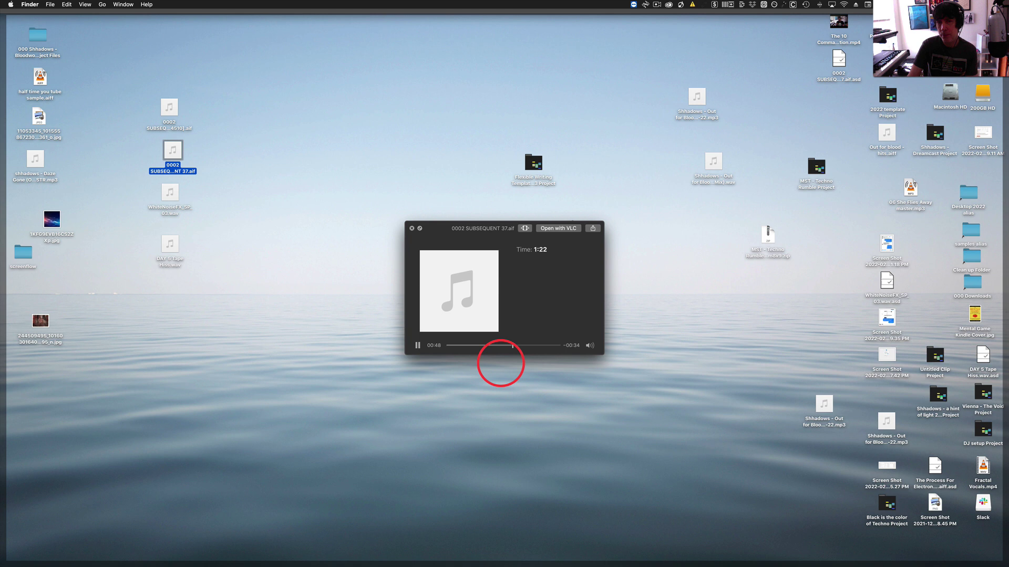
pyautogui.press('space')
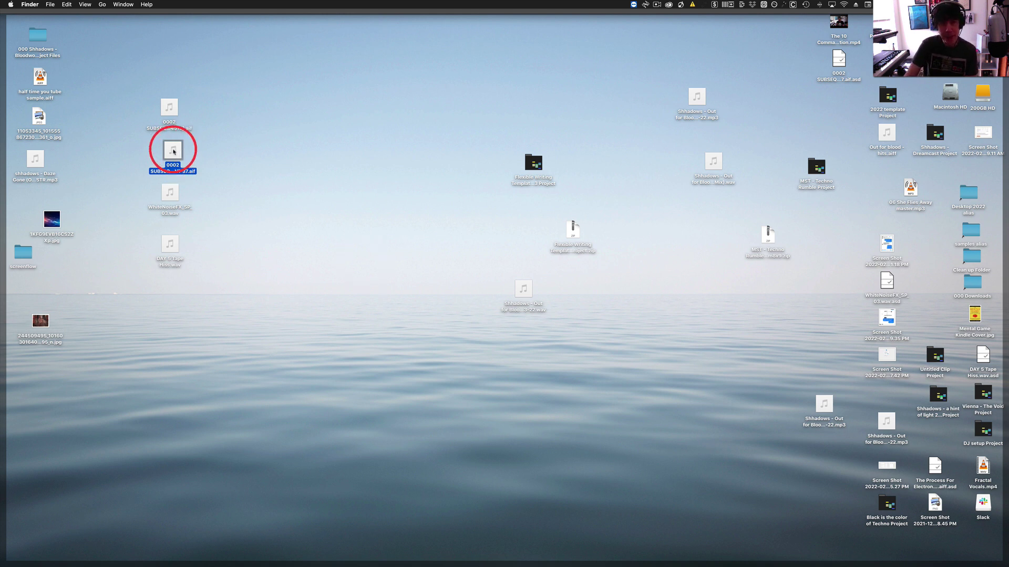
pyautogui.moveTo(174, 152); pyautogui.dragTo(487, 471)
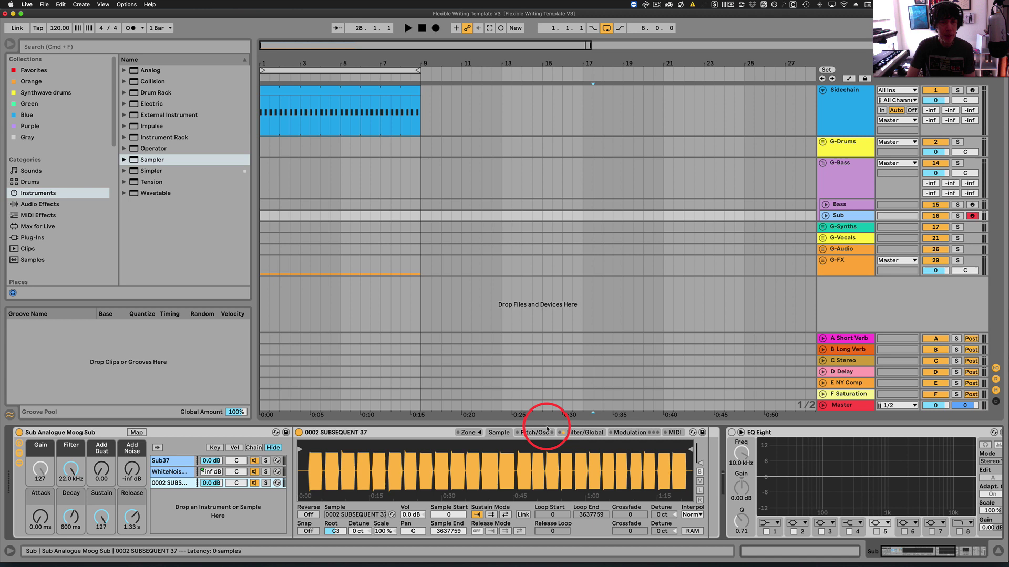
# - Move the 0002 SUBSEQUENT 37 zone's sample start onto the first note's zero crossing
pyautogui.click(478, 432)
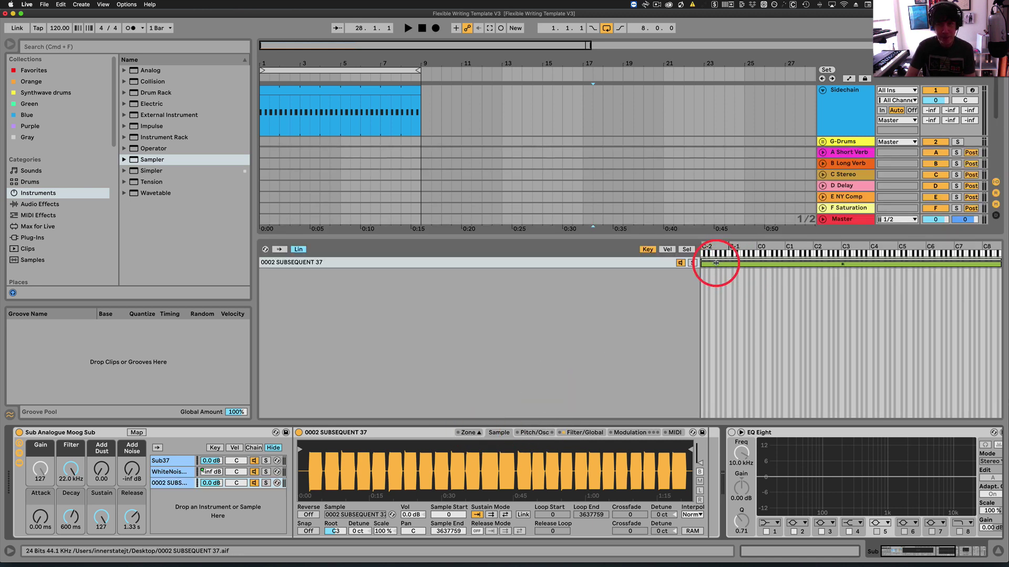
pyautogui.click(357, 264)
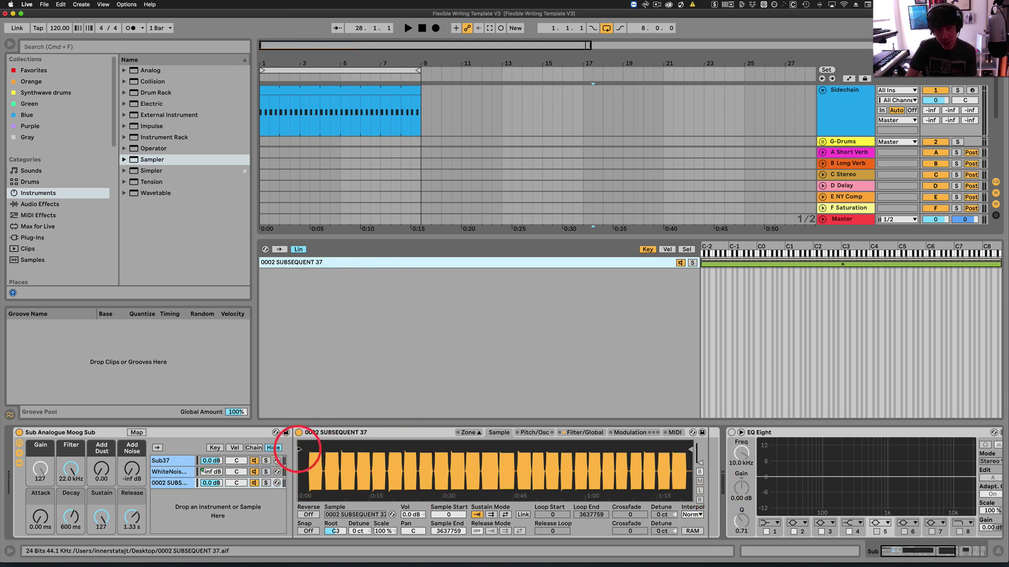
pyautogui.scroll(10, 303, 455)
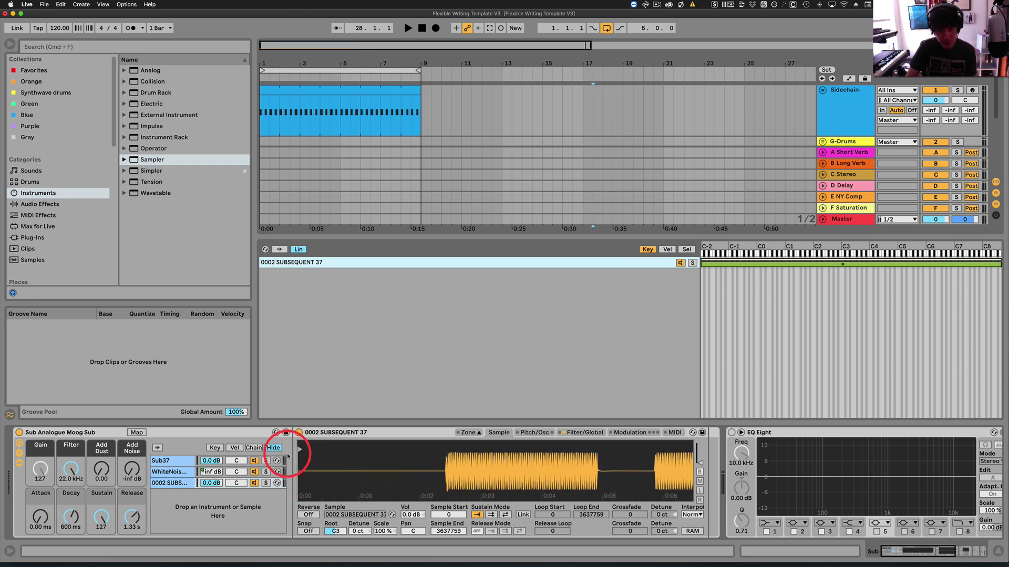
pyautogui.moveTo(300, 448); pyautogui.dragTo(446, 451)
pyautogui.scroll(10, 446, 463)
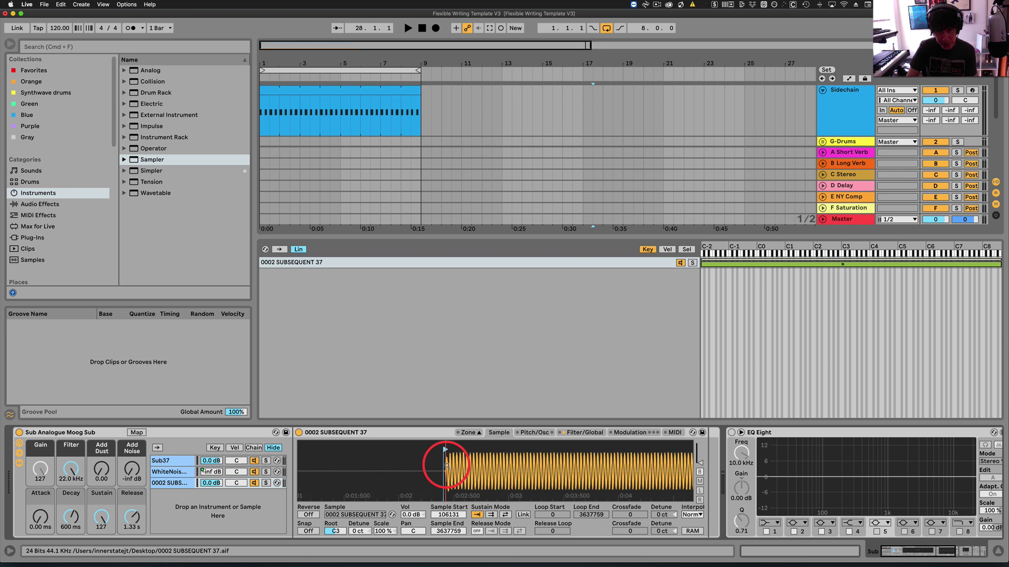
pyautogui.scroll(6, 446, 463)
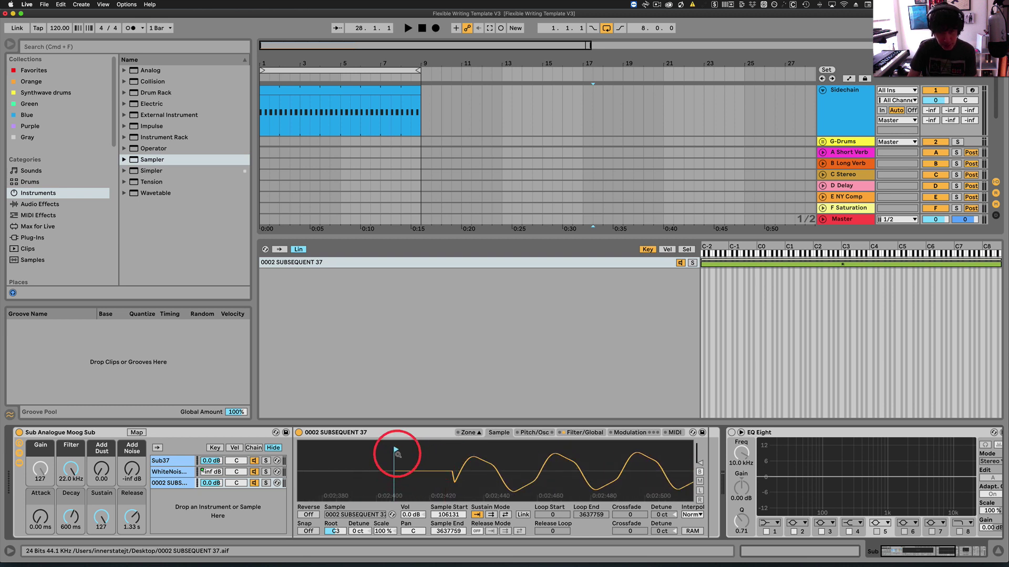
pyautogui.moveTo(396, 449)
pyautogui.mouseDown()
pyautogui.moveTo(453, 449)
pyautogui.moveTo(452, 469)
pyautogui.moveTo(374, 392)
pyautogui.mouseUp()
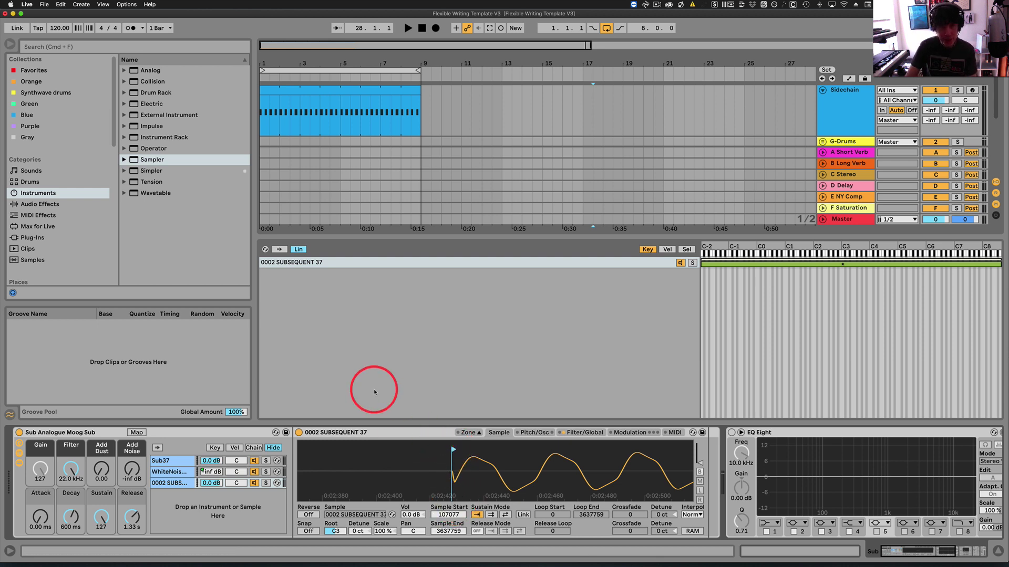
# - Solo the Sampler chain and zoom the waveform back out
pyautogui.click(265, 483)
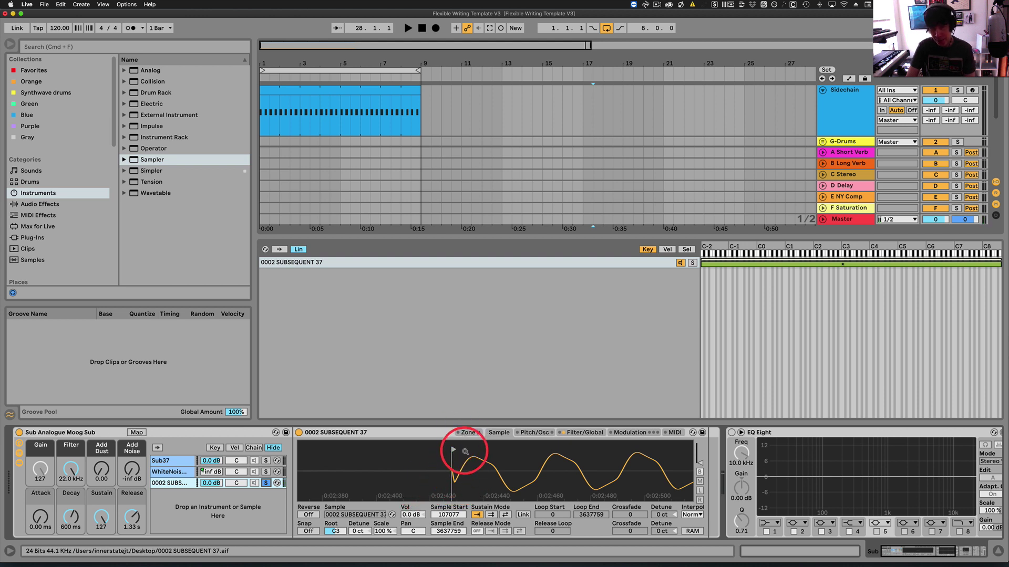
pyautogui.moveTo(463, 472); pyautogui.dragTo(465, 449)
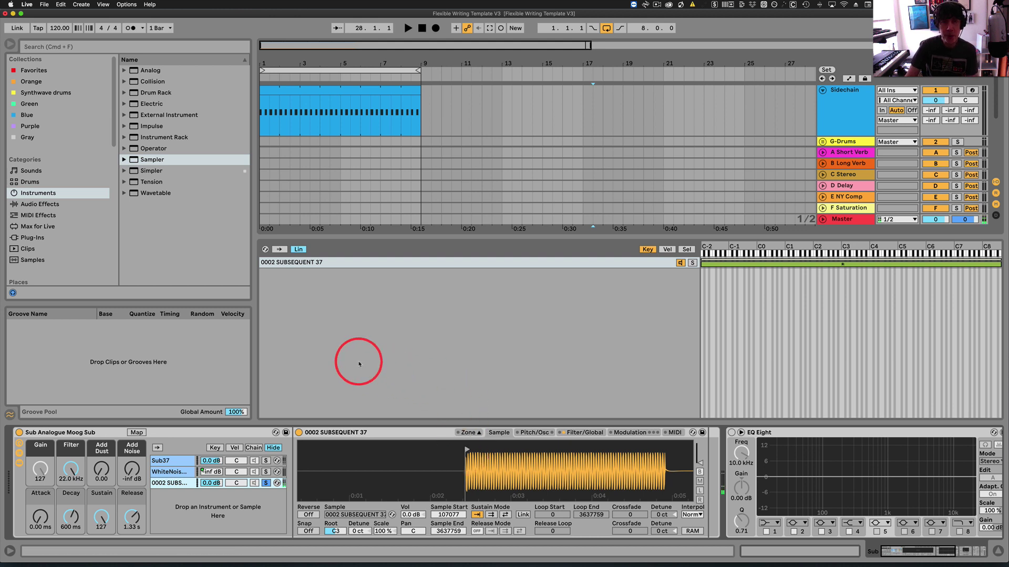
pyautogui.moveTo(465, 468); pyautogui.dragTo(473, 468)
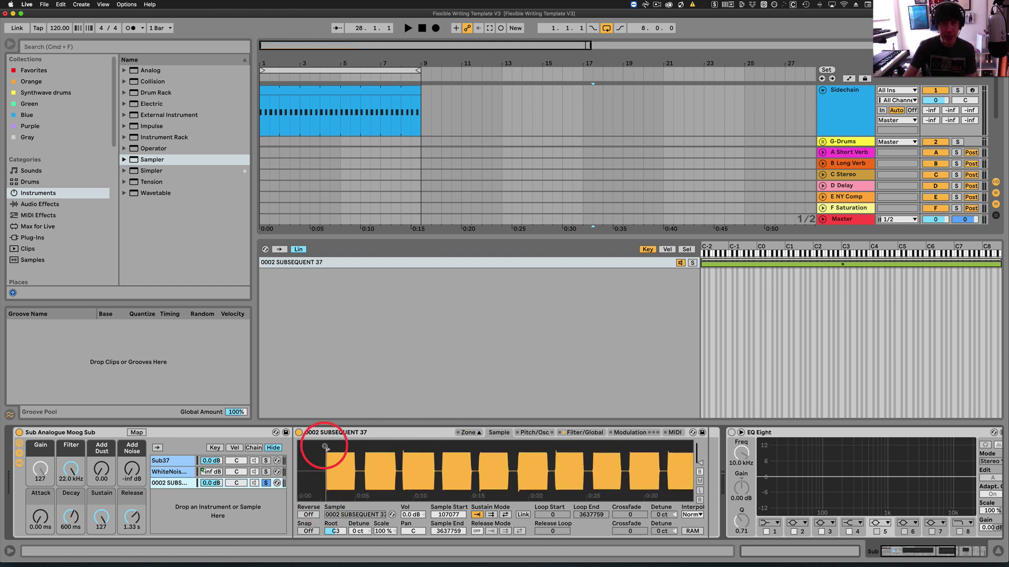
# - Duplicate the zone and move the copy's sample start to a later note
pyautogui.click(306, 265)
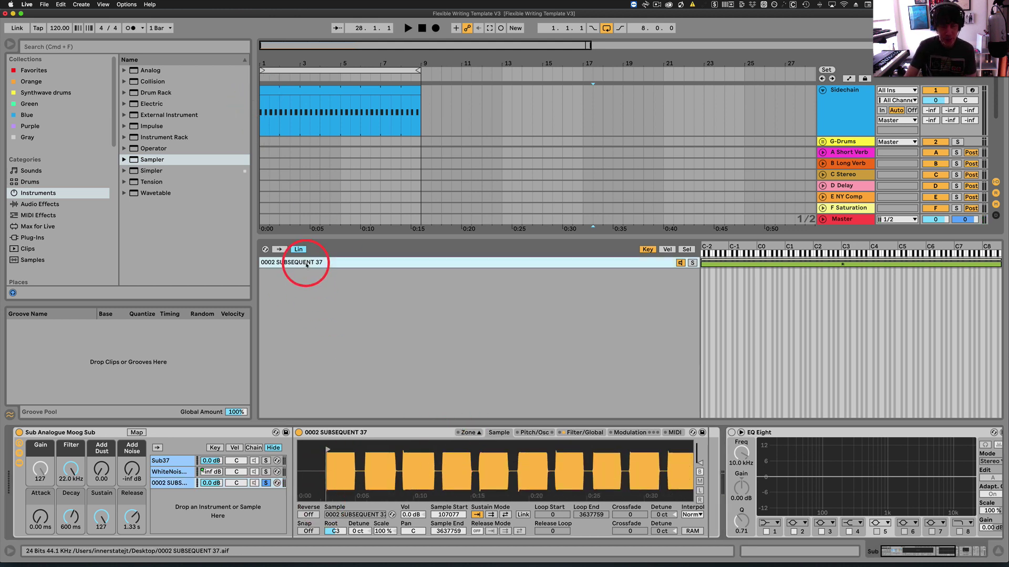
pyautogui.press('super+d')
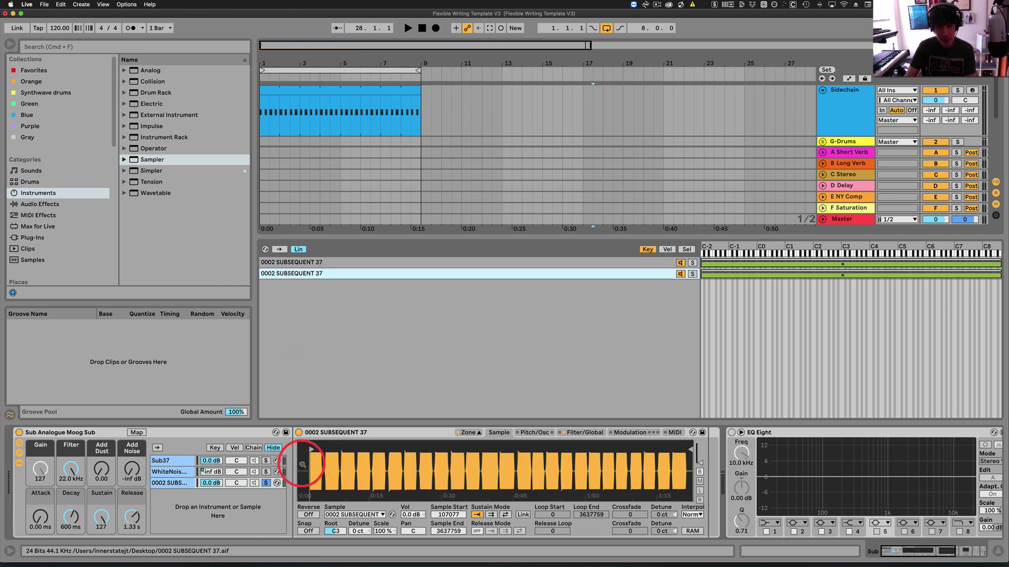
pyautogui.moveTo(311, 451)
pyautogui.mouseDown()
pyautogui.moveTo(324, 450)
pyautogui.moveTo(323, 461)
pyautogui.moveTo(474, 449)
pyautogui.mouseUp()
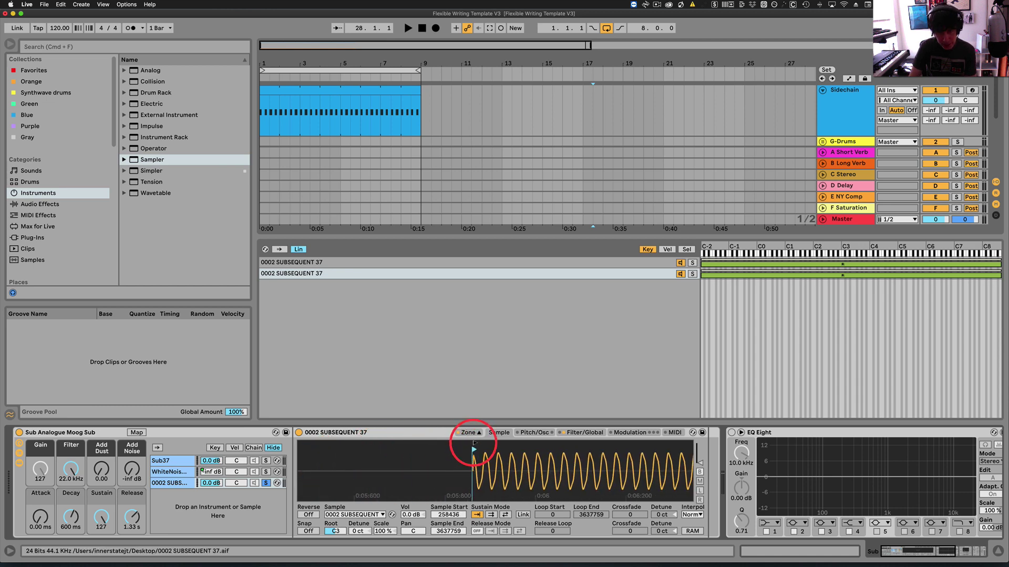
pyautogui.click(294, 274)
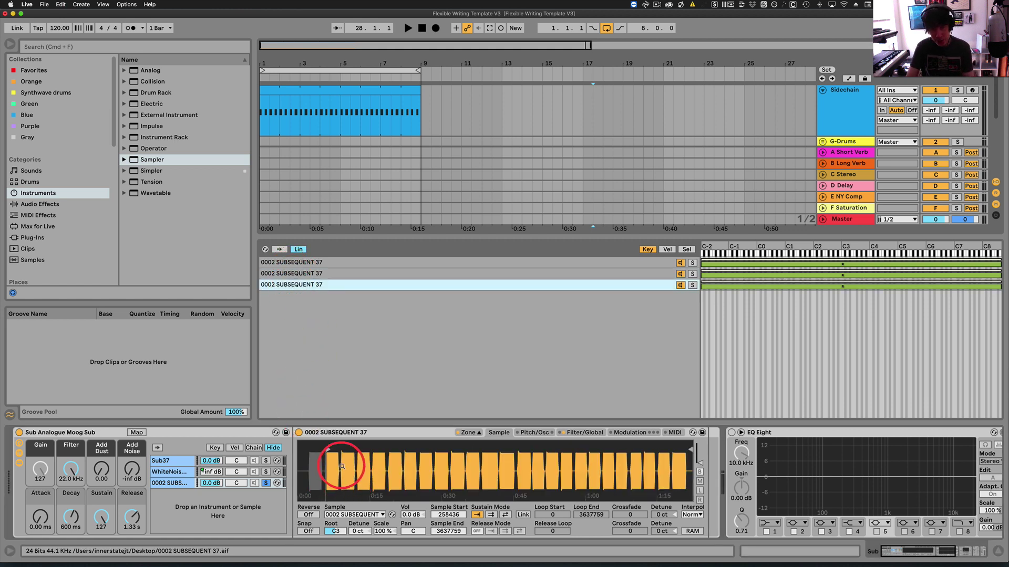
pyautogui.moveTo(327, 449)
pyautogui.mouseDown()
pyautogui.moveTo(341, 459)
pyautogui.moveTo(441, 444)
pyautogui.moveTo(436, 462)
pyautogui.moveTo(432, 450)
pyautogui.mouseUp()
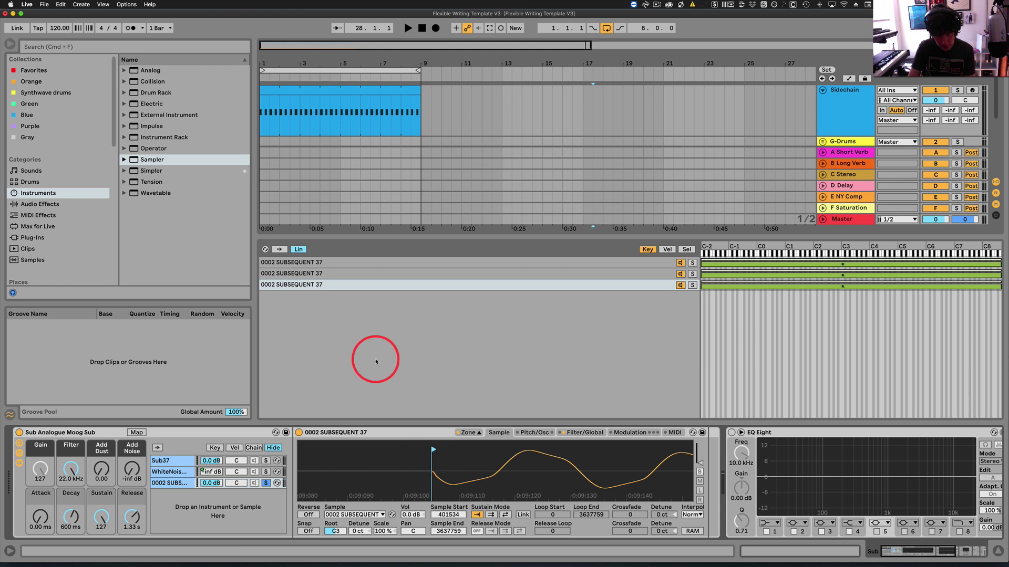
# - Duplicate the third zone into a fourth starting at sample 553696
pyautogui.click(294, 286)
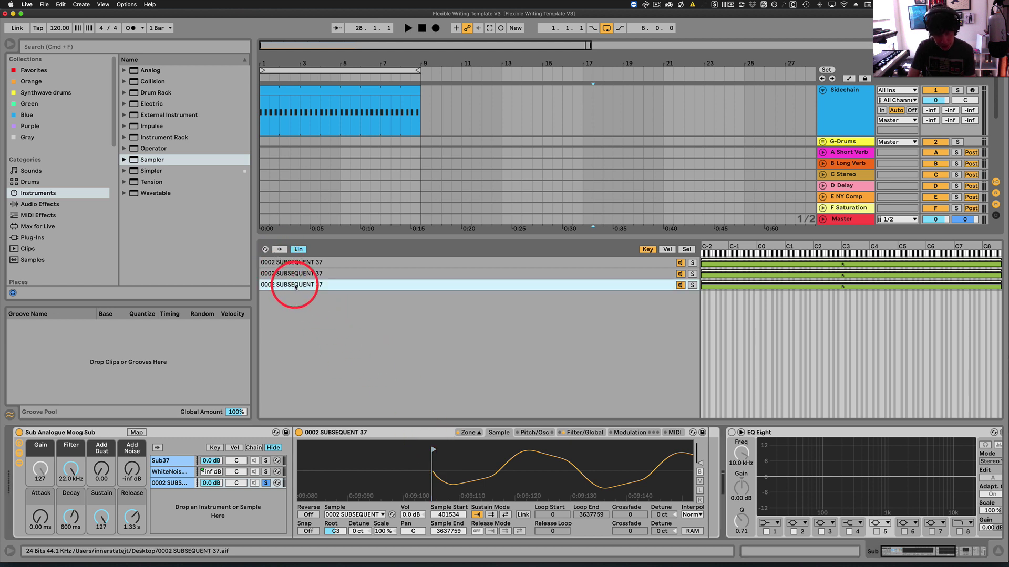
pyautogui.press('super+d')
pyautogui.moveTo(340, 451)
pyautogui.mouseDown()
pyautogui.moveTo(401, 437)
pyautogui.moveTo(473, 455)
pyautogui.moveTo(408, 458)
pyautogui.moveTo(498, 448)
pyautogui.mouseUp()
pyautogui.scroll(10, 497, 449)
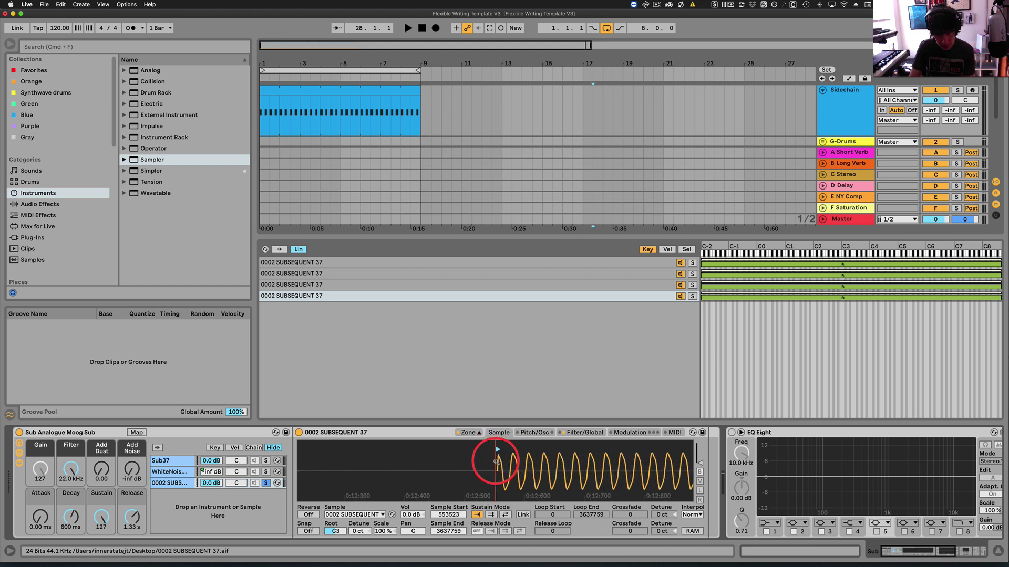
pyautogui.moveTo(497, 449); pyautogui.dragTo(528, 446)
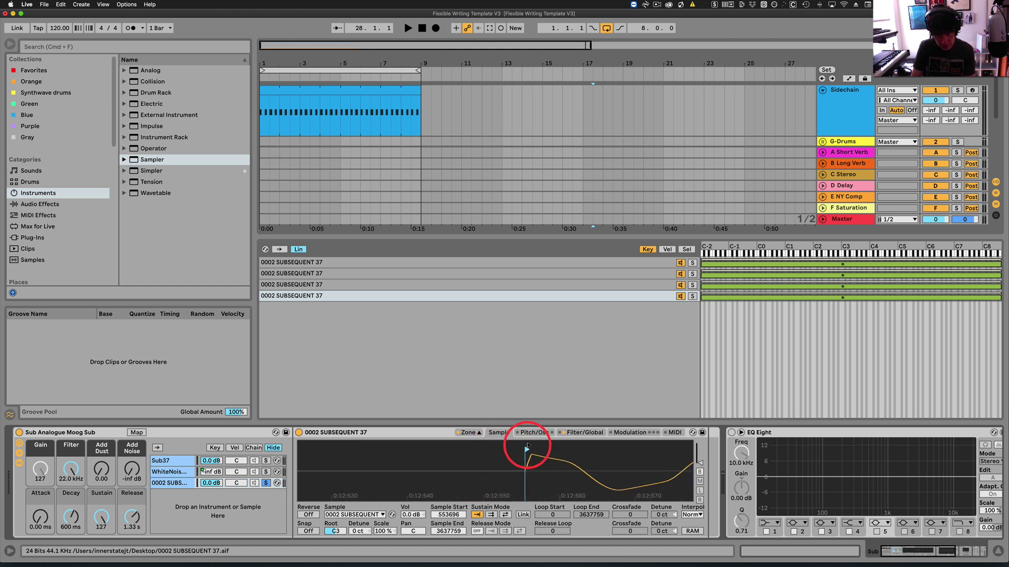
pyautogui.click(446, 363)
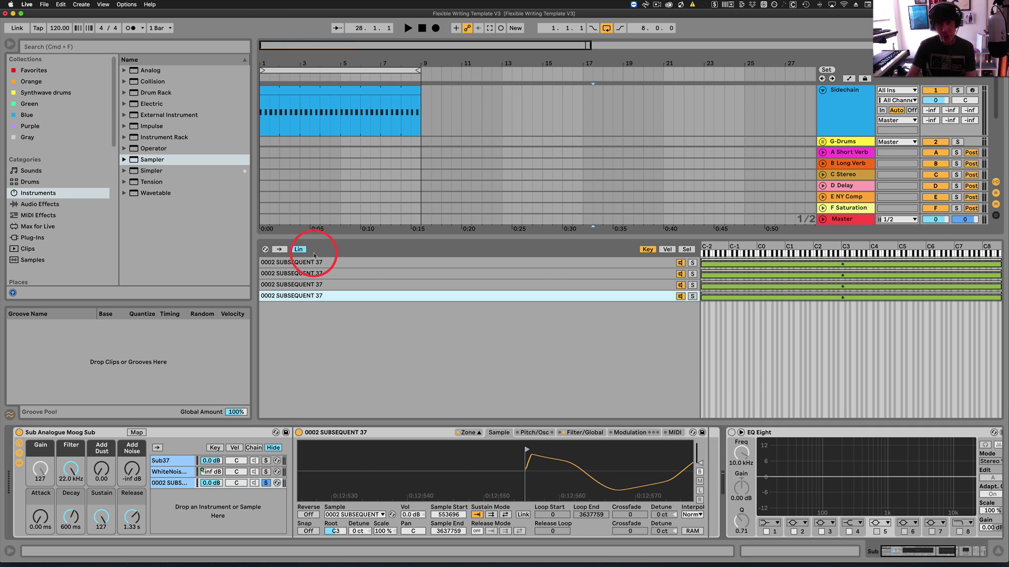
pyautogui.click(318, 262)
pyautogui.click(323, 274)
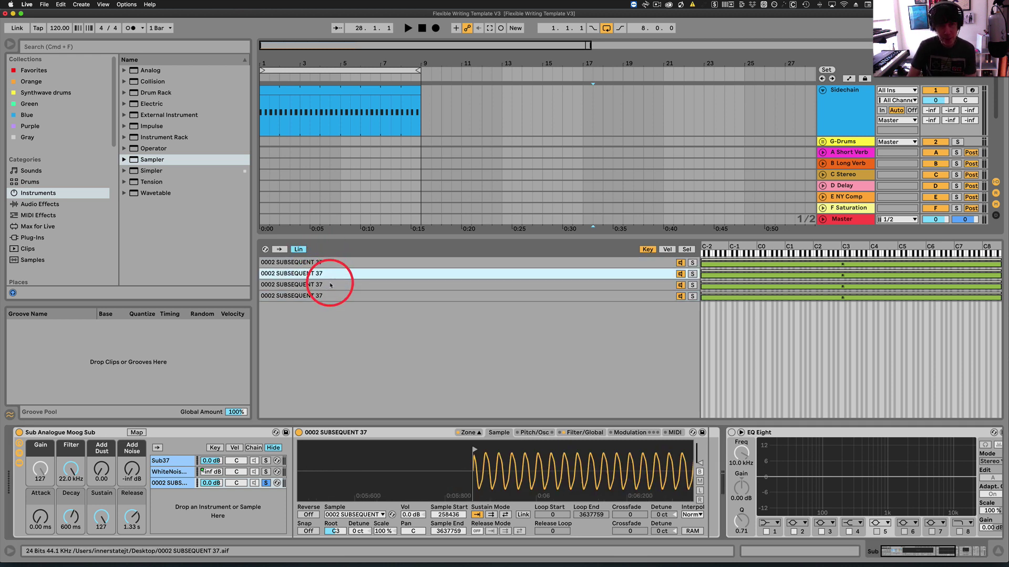
pyautogui.click(328, 284)
pyautogui.click(334, 296)
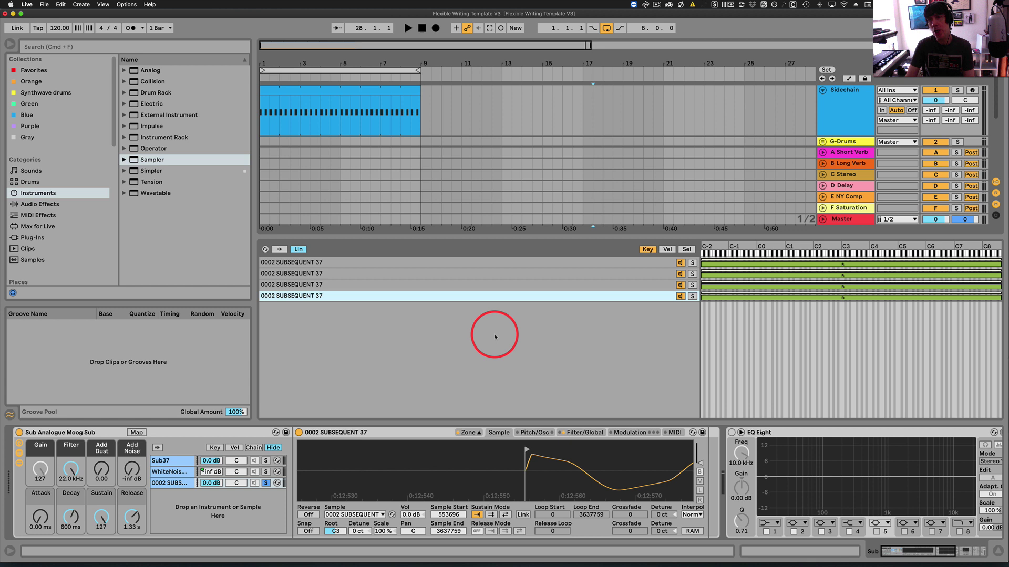
pyautogui.click(357, 265)
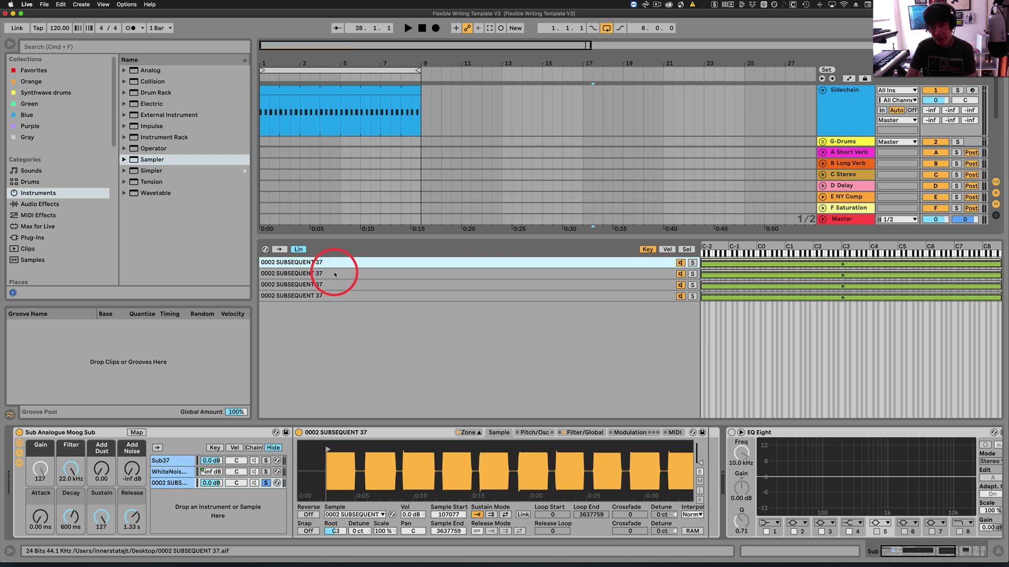
pyautogui.click(334, 273)
pyautogui.click(347, 284)
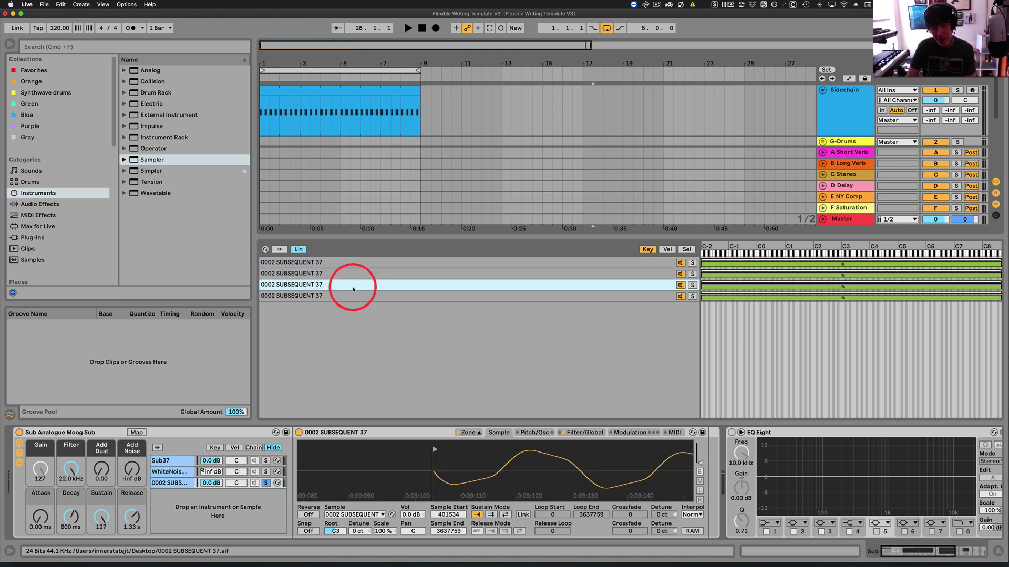
pyautogui.click(355, 297)
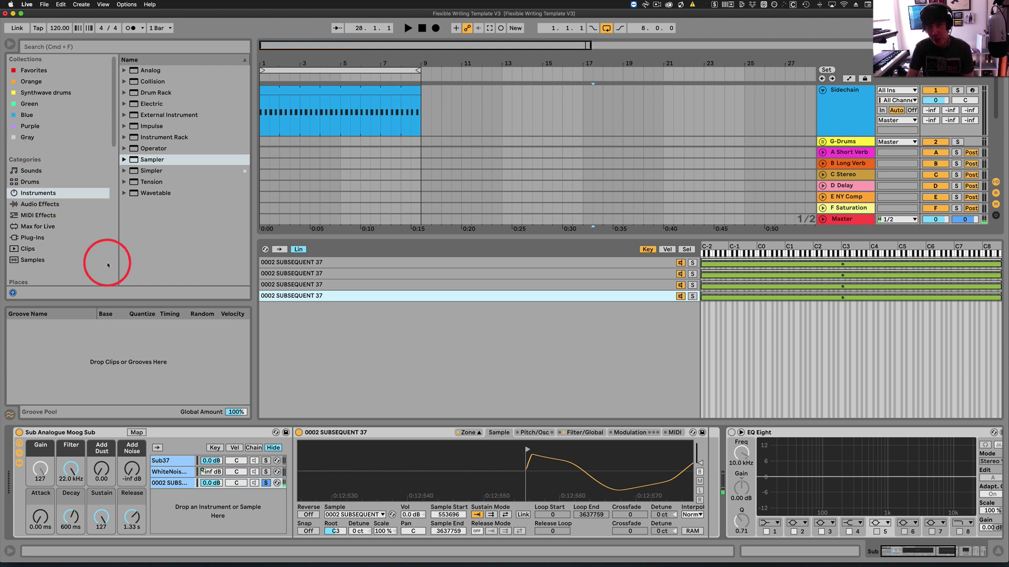
pyautogui.click(301, 262)
pyautogui.click(315, 273)
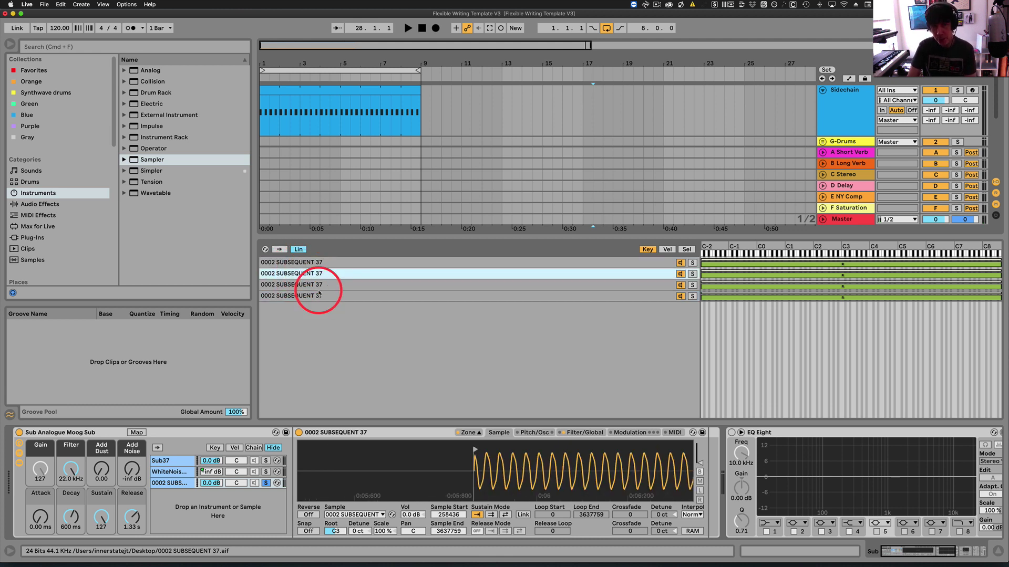
pyautogui.click(319, 286)
pyautogui.click(308, 263)
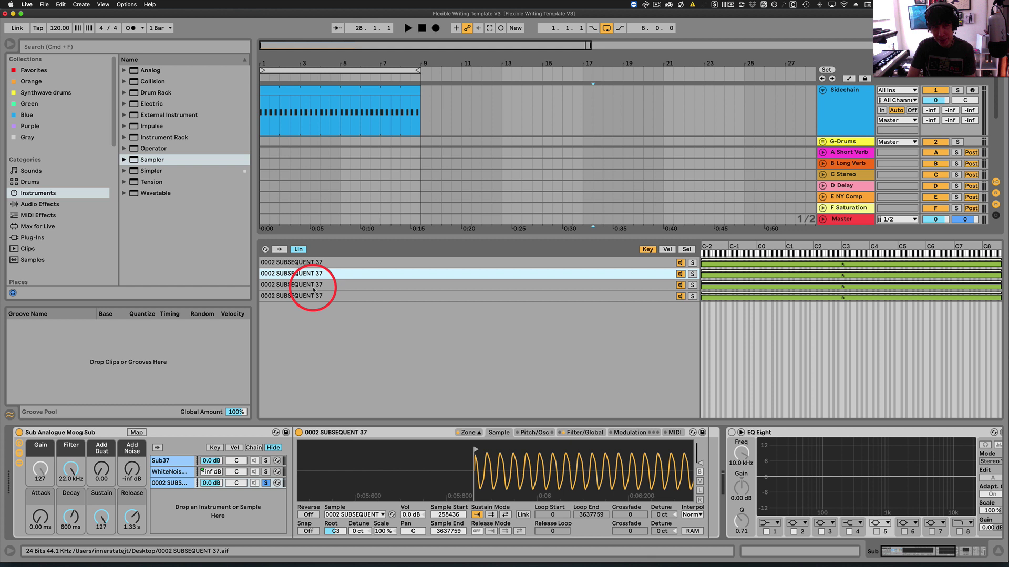
pyautogui.click(315, 287)
pyautogui.click(314, 294)
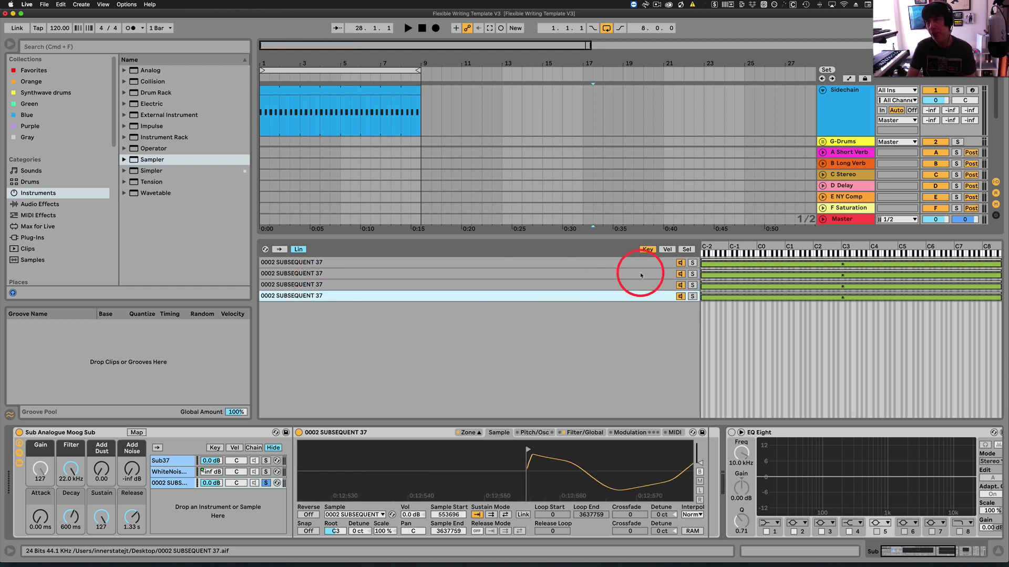
# - Set the four zones' root keys to C1, C#1, D1 and D#1
pyautogui.moveTo(841, 268)
pyautogui.mouseDown()
pyautogui.moveTo(863, 268)
pyautogui.moveTo(841, 267)
pyautogui.mouseUp()
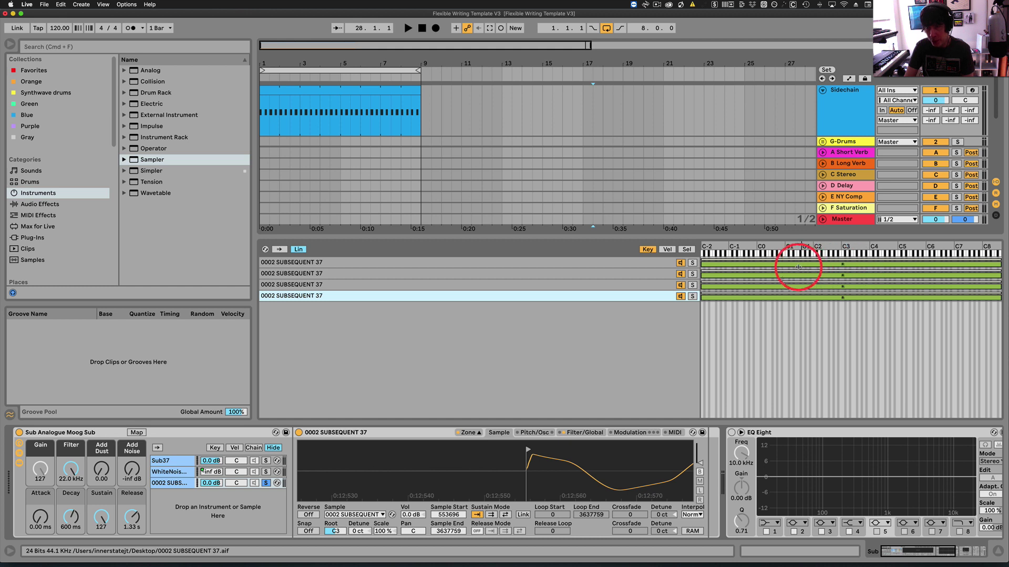
pyautogui.click(409, 264)
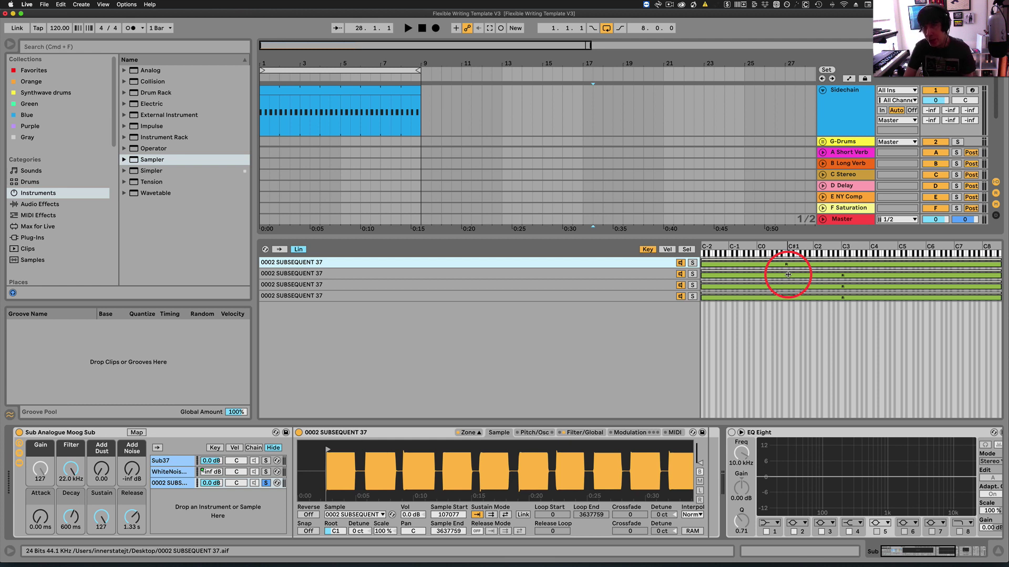
pyautogui.click(788, 274)
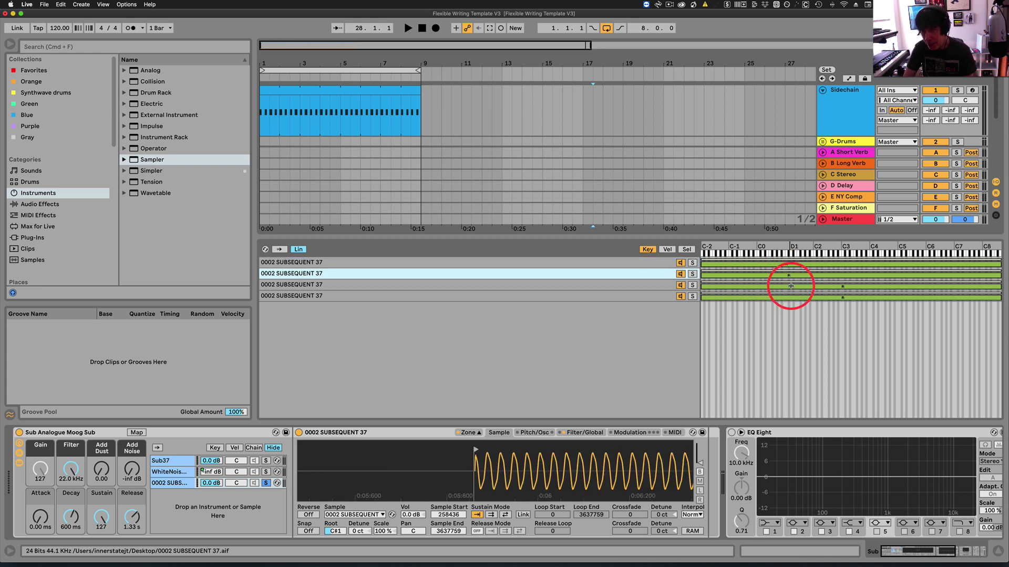
pyautogui.click(791, 285)
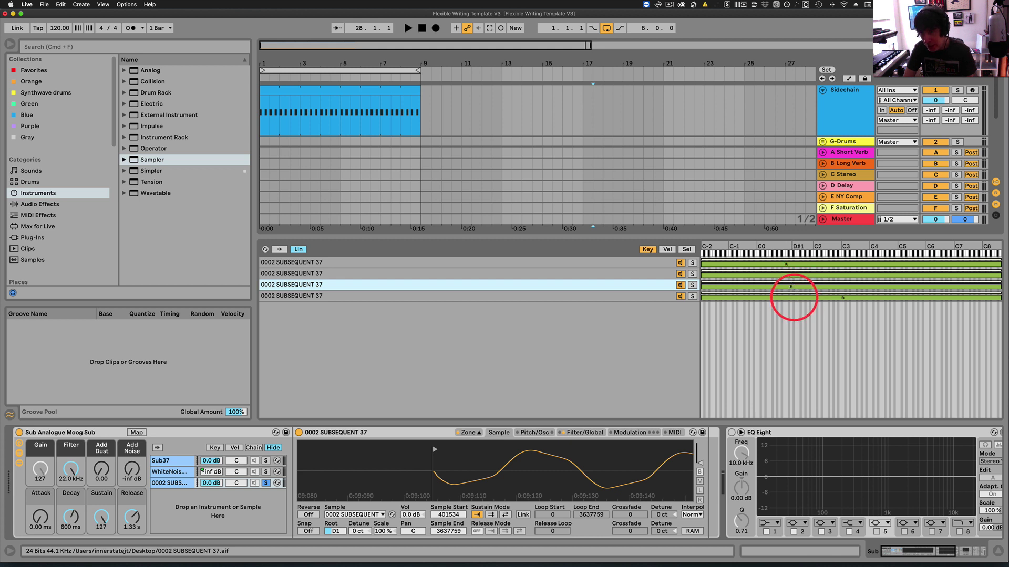
pyautogui.click(794, 297)
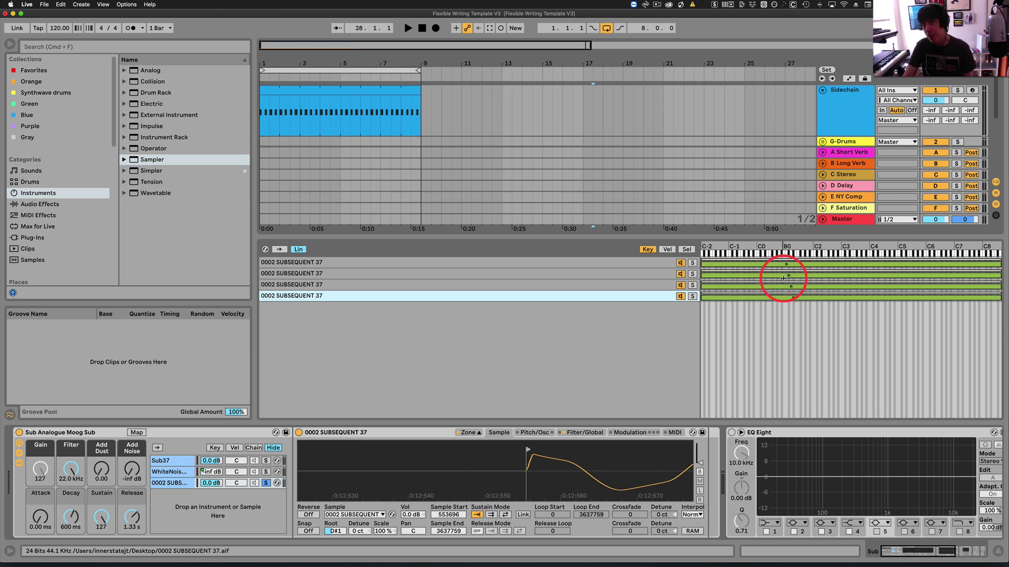
# - Solo and audition the first three zones by playing a note
pyautogui.click(692, 263)
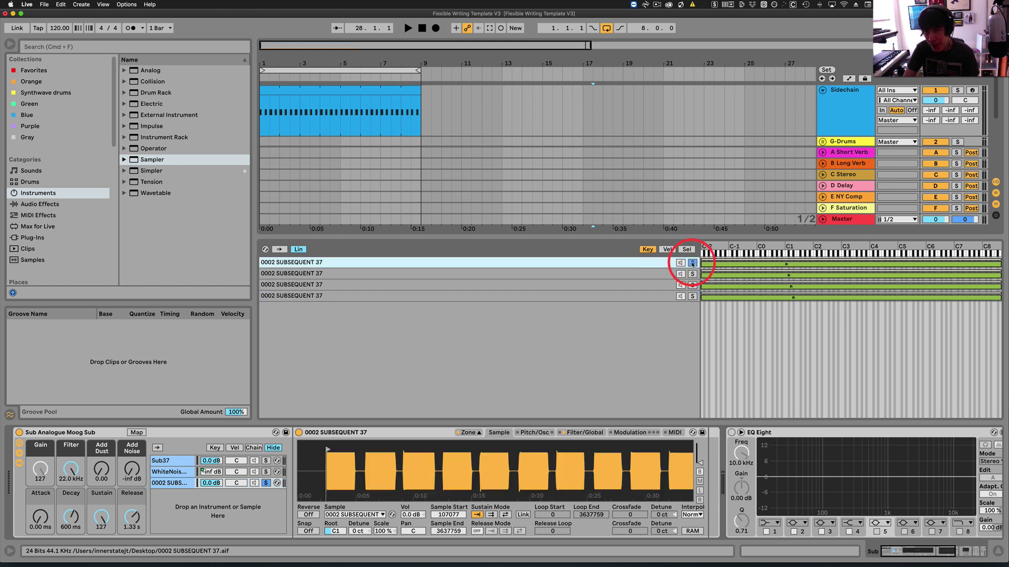
pyautogui.press('a')
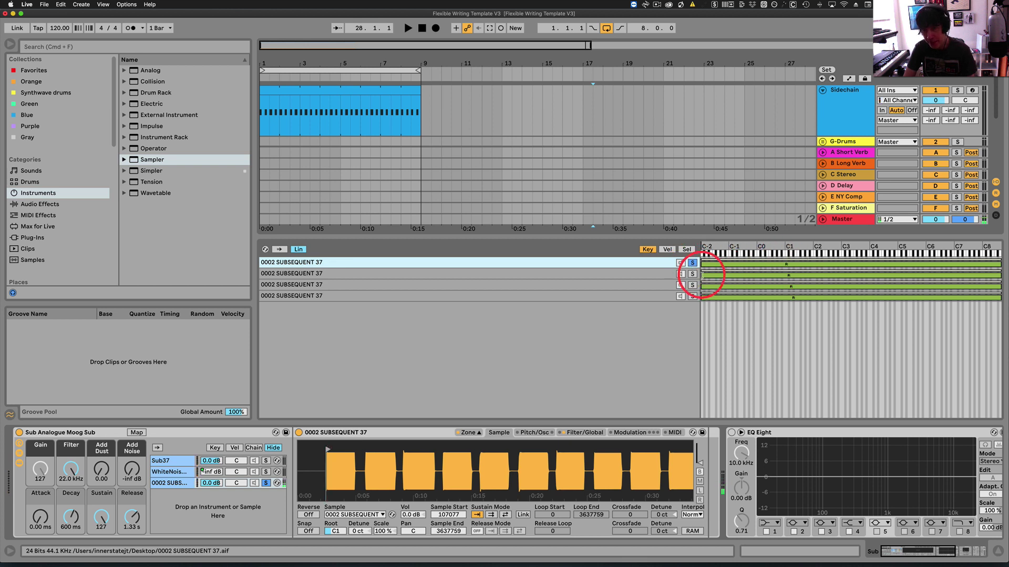
pyautogui.click(693, 274)
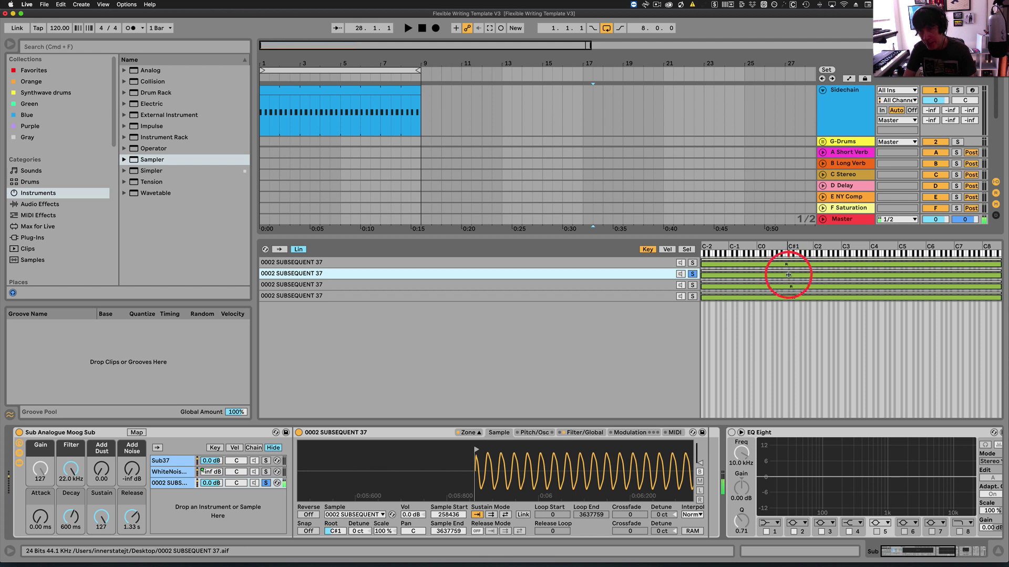
pyautogui.click(692, 285)
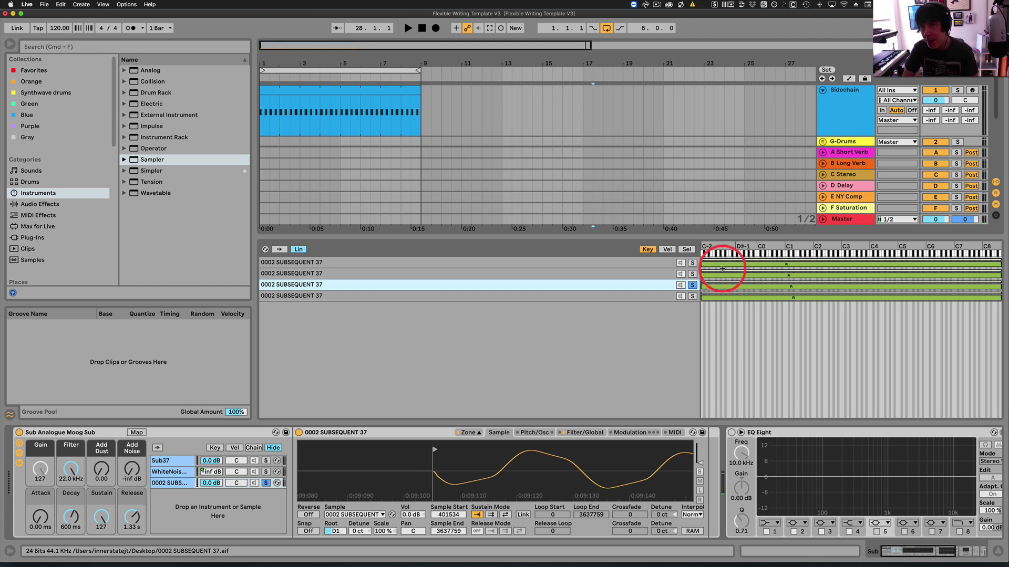
# - Narrow each zone's key range to its single note, C1 through D#1, then unsolo
pyautogui.moveTo(709, 264); pyautogui.dragTo(786, 263)
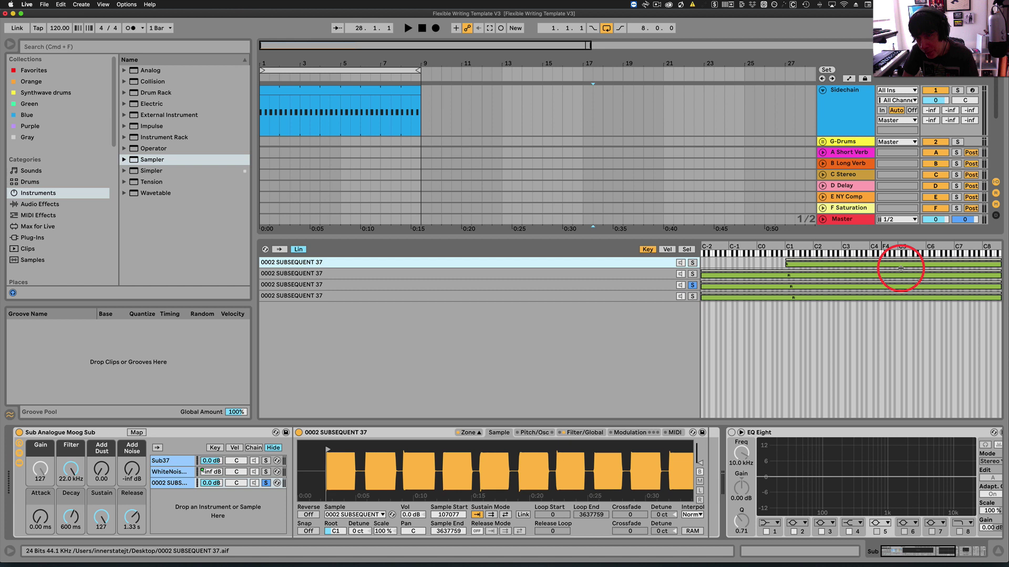
pyautogui.moveTo(997, 262); pyautogui.dragTo(786, 263)
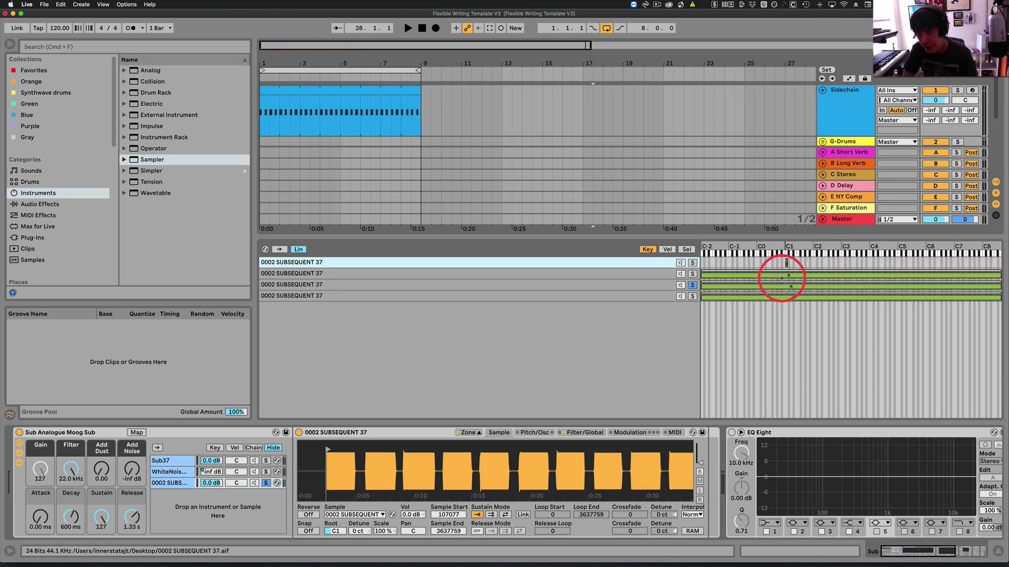
pyautogui.moveTo(704, 274); pyautogui.dragTo(788, 275)
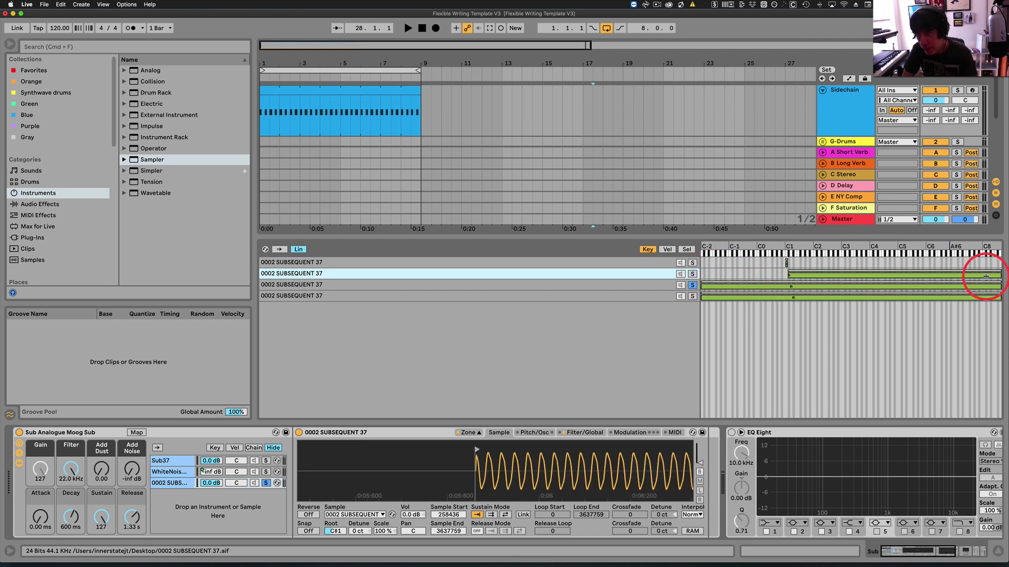
pyautogui.moveTo(998, 274); pyautogui.dragTo(772, 279)
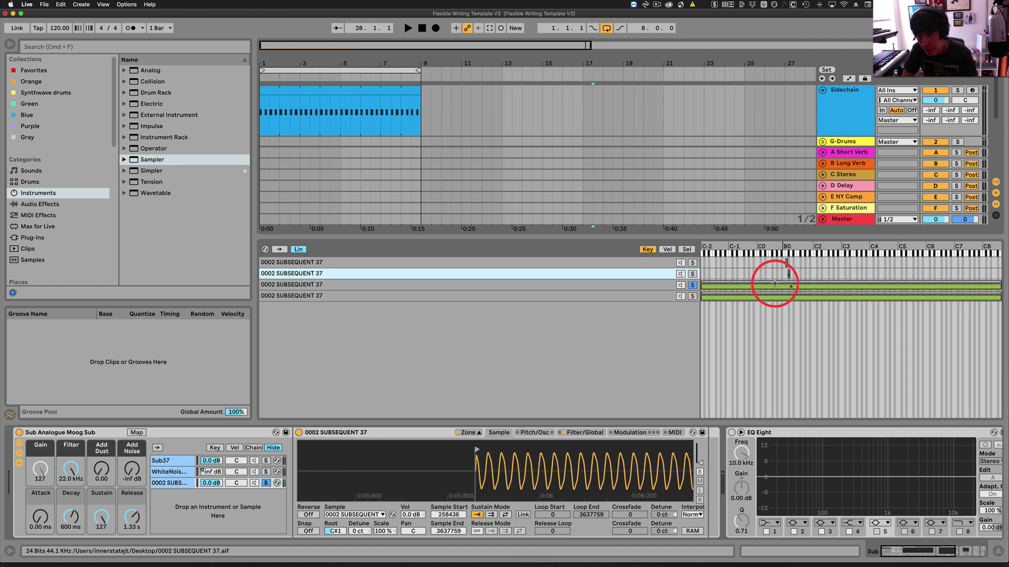
pyautogui.moveTo(705, 285); pyautogui.dragTo(789, 287)
pyautogui.moveTo(998, 286); pyautogui.dragTo(791, 291)
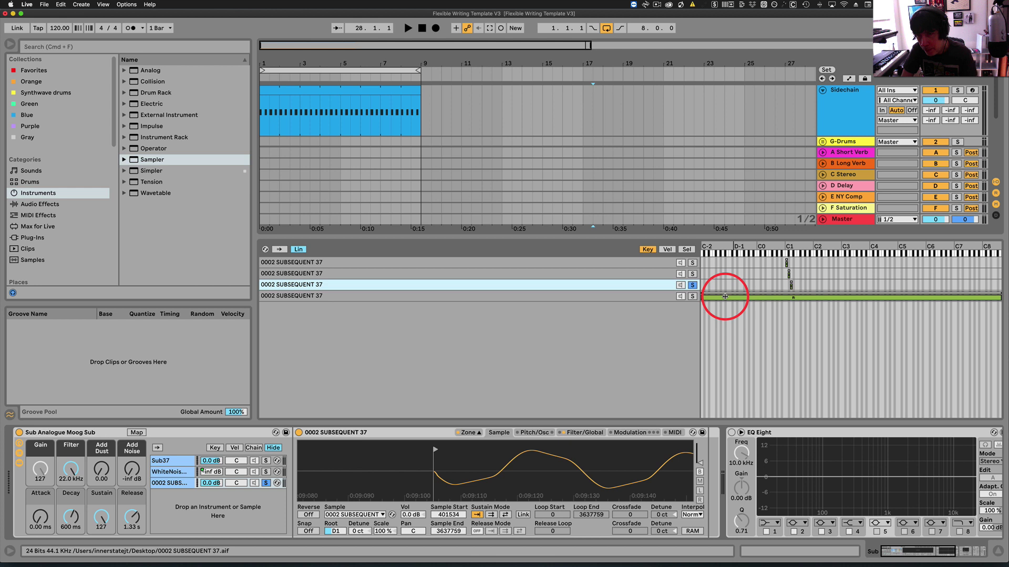
pyautogui.moveTo(702, 297); pyautogui.dragTo(792, 296)
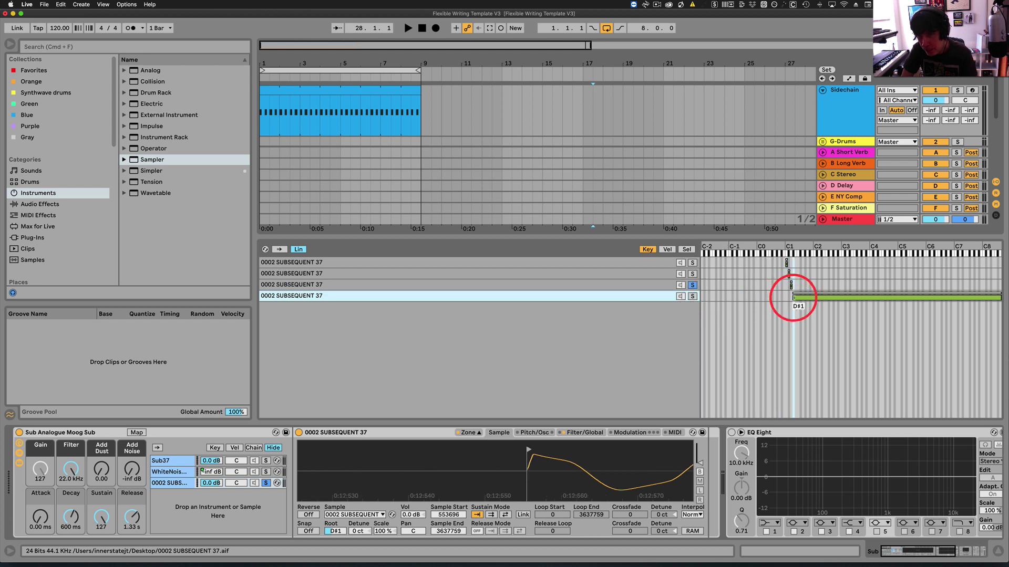
pyautogui.moveTo(1004, 297); pyautogui.dragTo(793, 305)
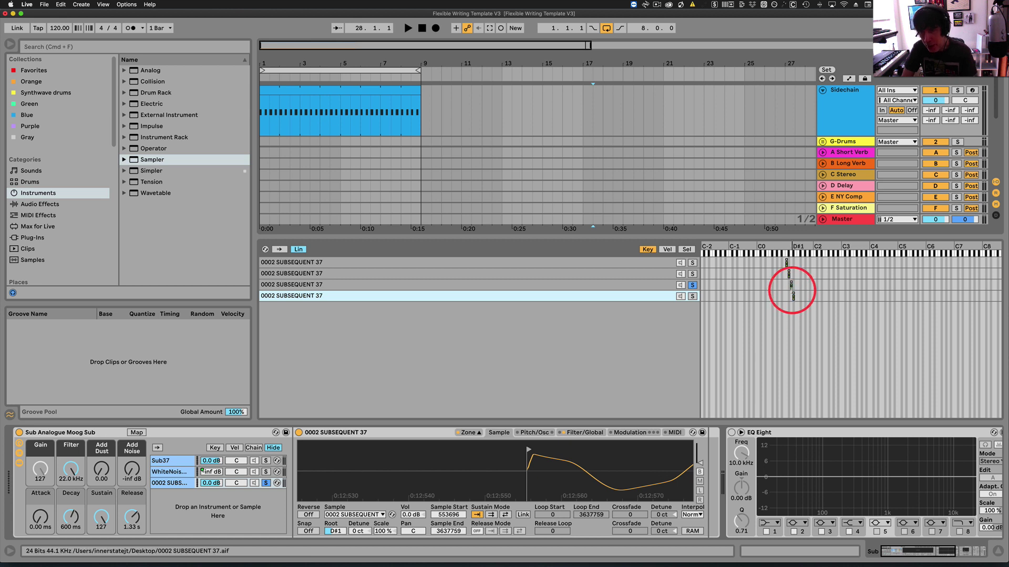
pyautogui.click(692, 284)
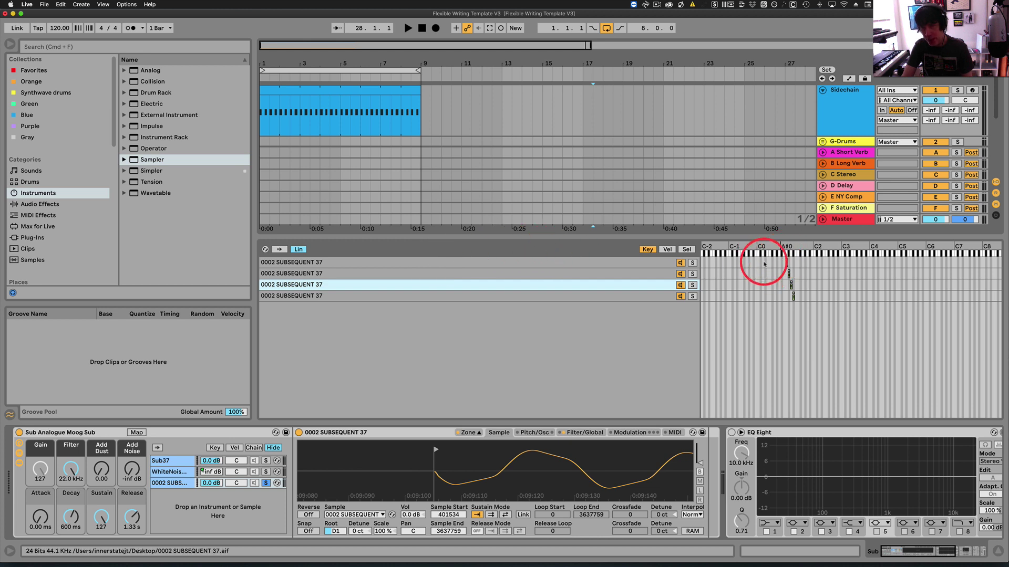
# - Select the first zone and check its waveform starts at sample 107077
pyautogui.rightClick(757, 265)
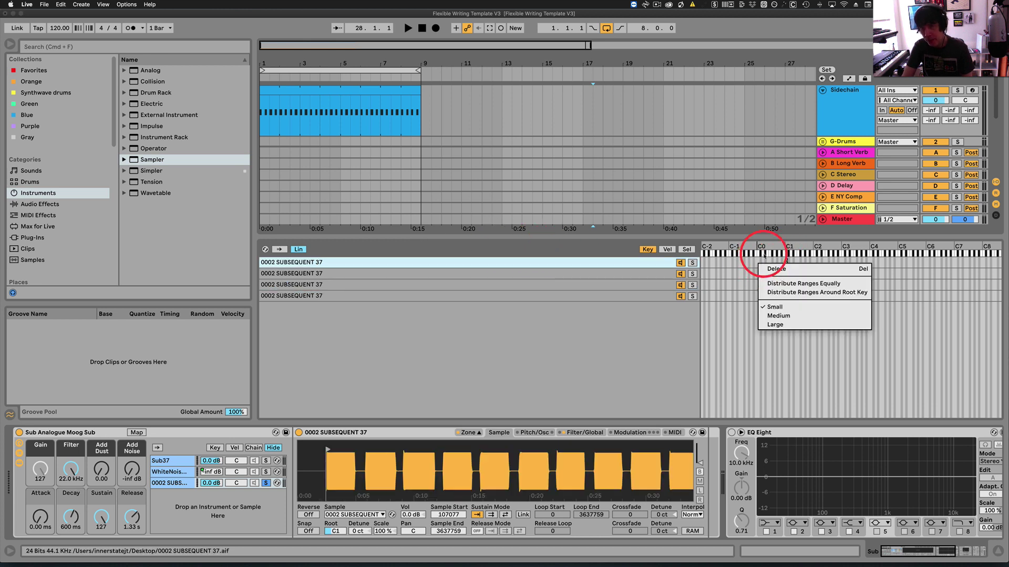
pyautogui.click(773, 242)
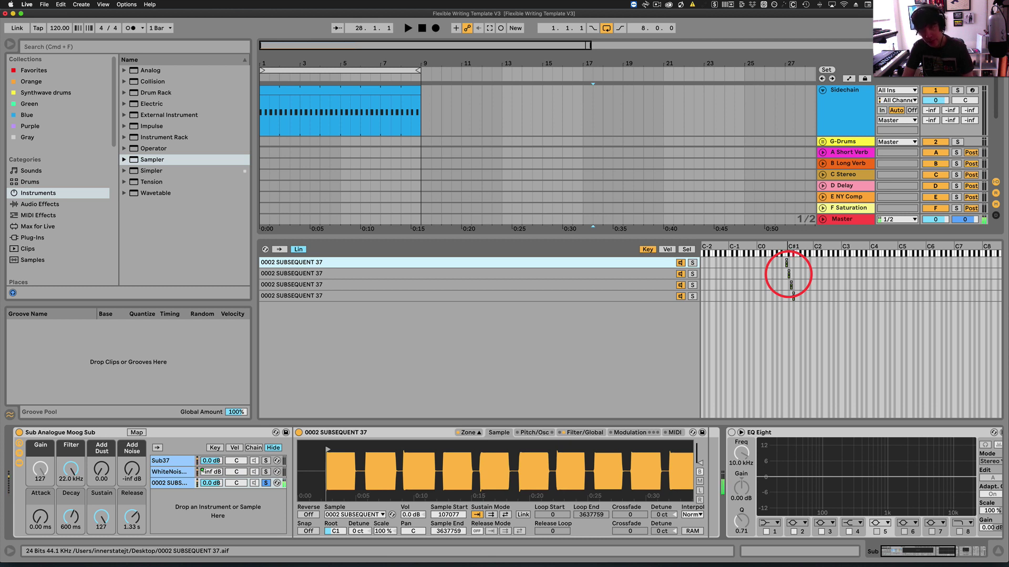
pyautogui.rightClick(619, 310)
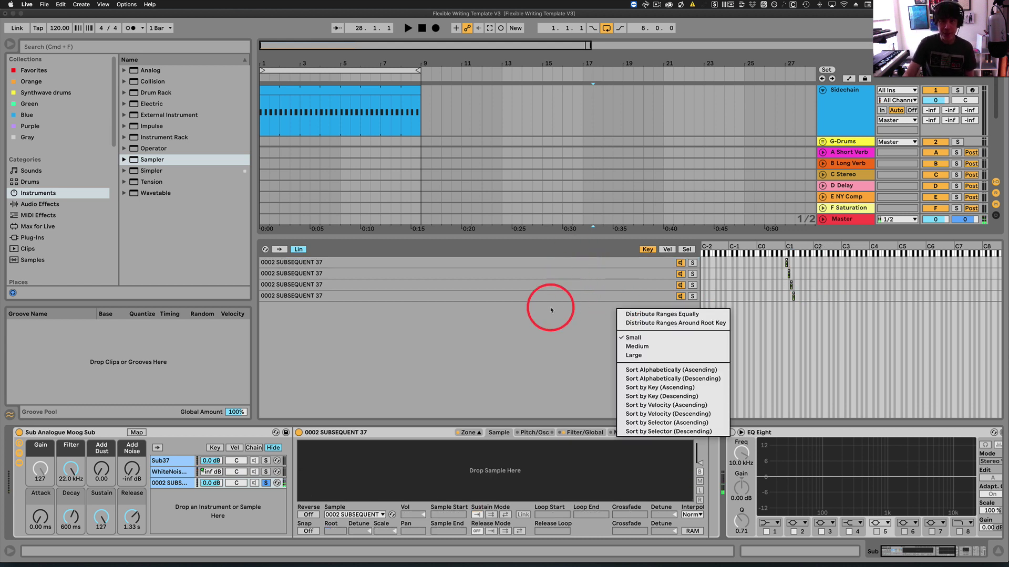
pyautogui.click(538, 328)
pyautogui.click(471, 262)
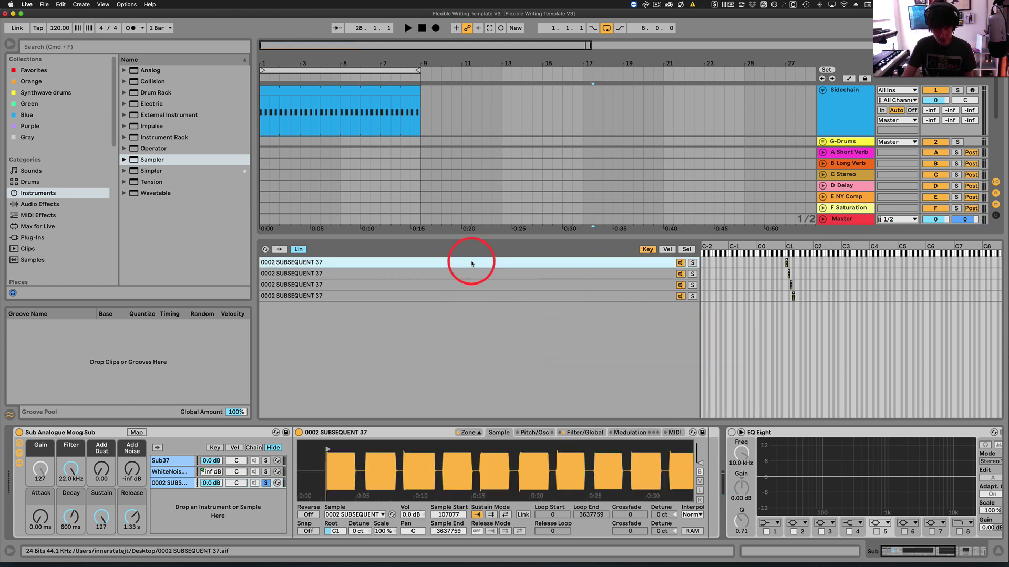
pyautogui.scroll(-3, 392, 459)
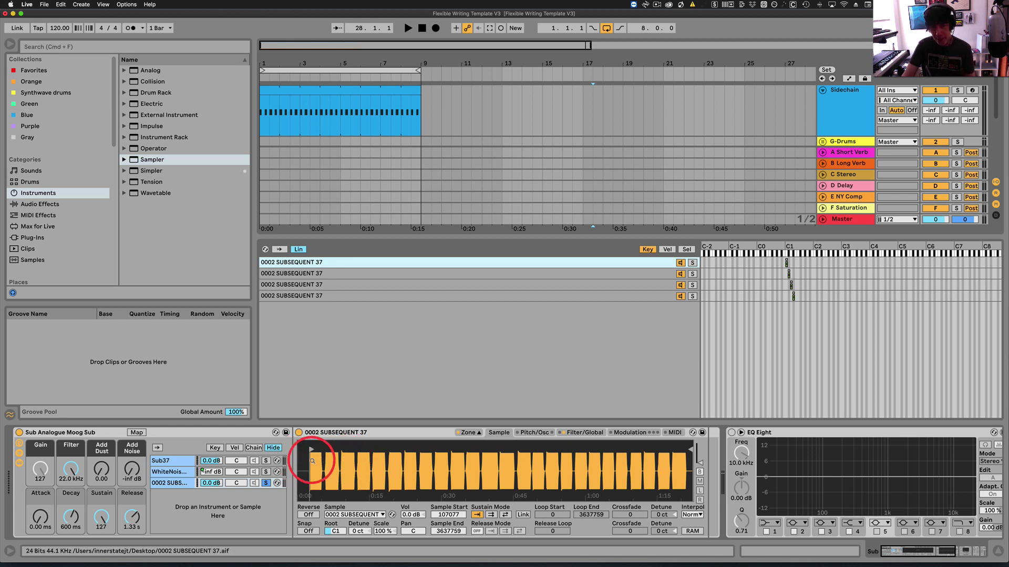
pyautogui.scroll(10, 315, 463)
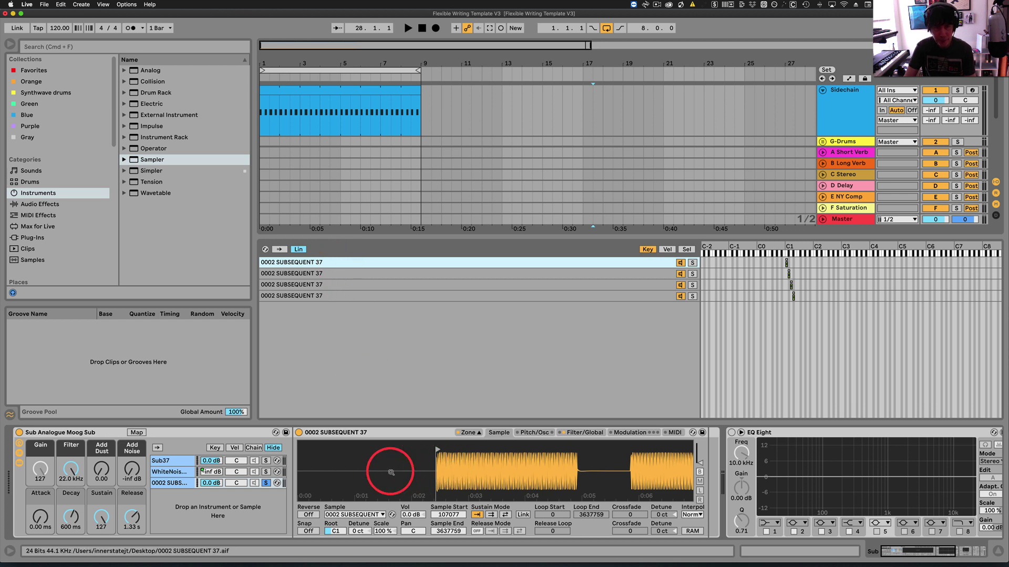
pyautogui.scroll(-3, 415, 463)
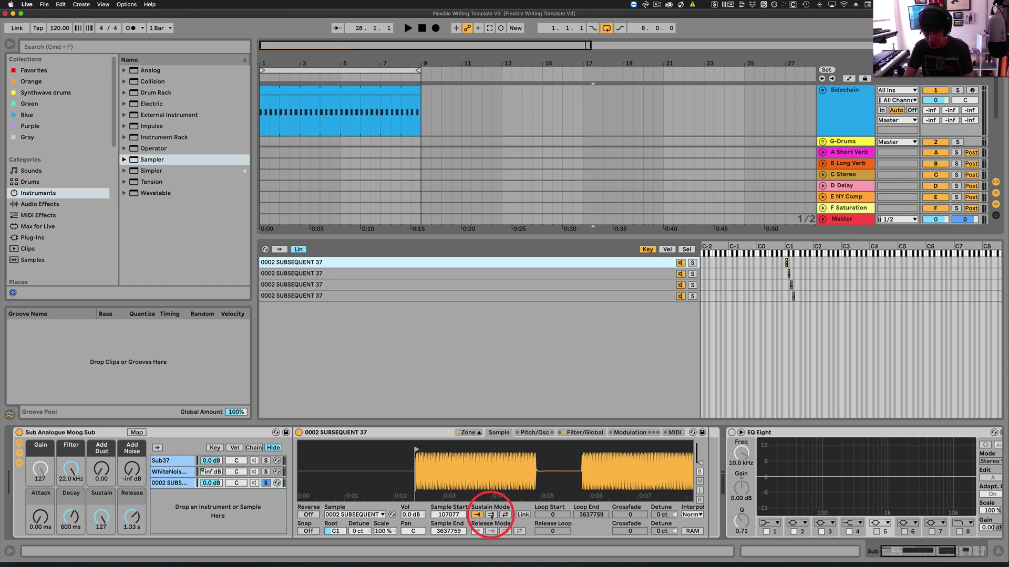
# - Set the first zone to Loop Forward sustain, looping from 116133 to 189371
pyautogui.click(491, 514)
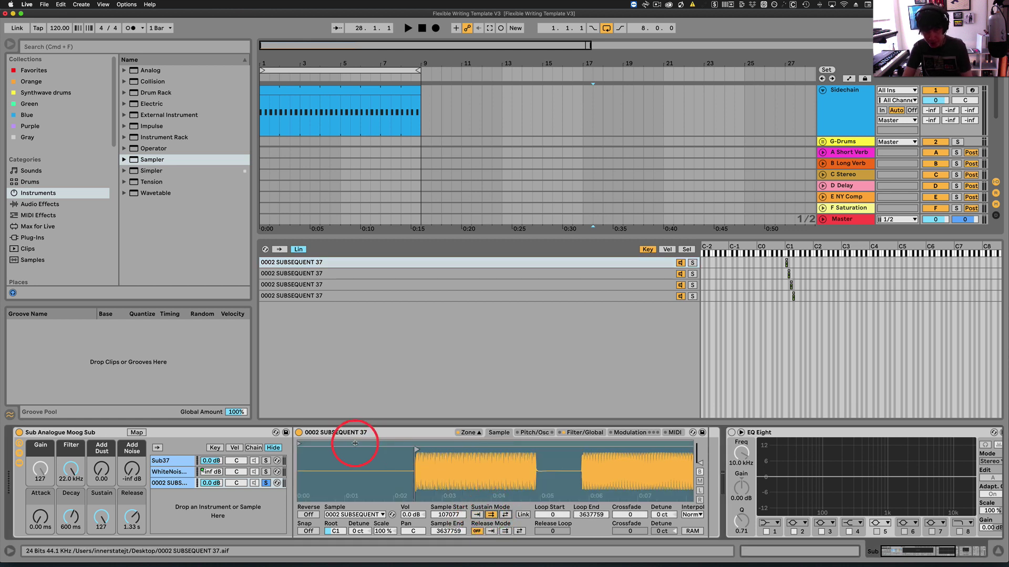
pyautogui.moveTo(300, 444); pyautogui.dragTo(426, 444)
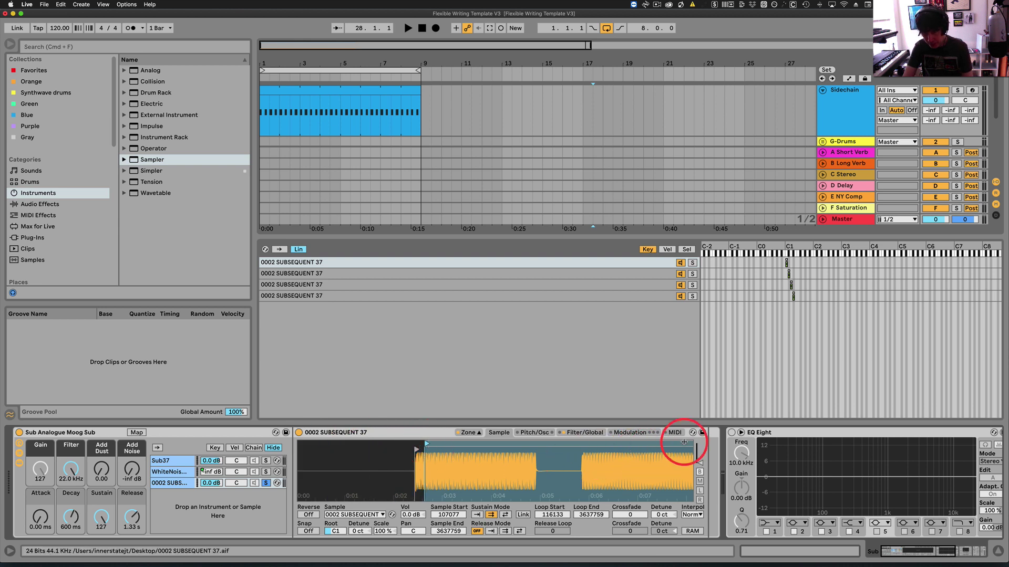
pyautogui.moveTo(693, 444)
pyautogui.mouseDown()
pyautogui.moveTo(669, 437)
pyautogui.moveTo(620, 461)
pyautogui.mouseUp()
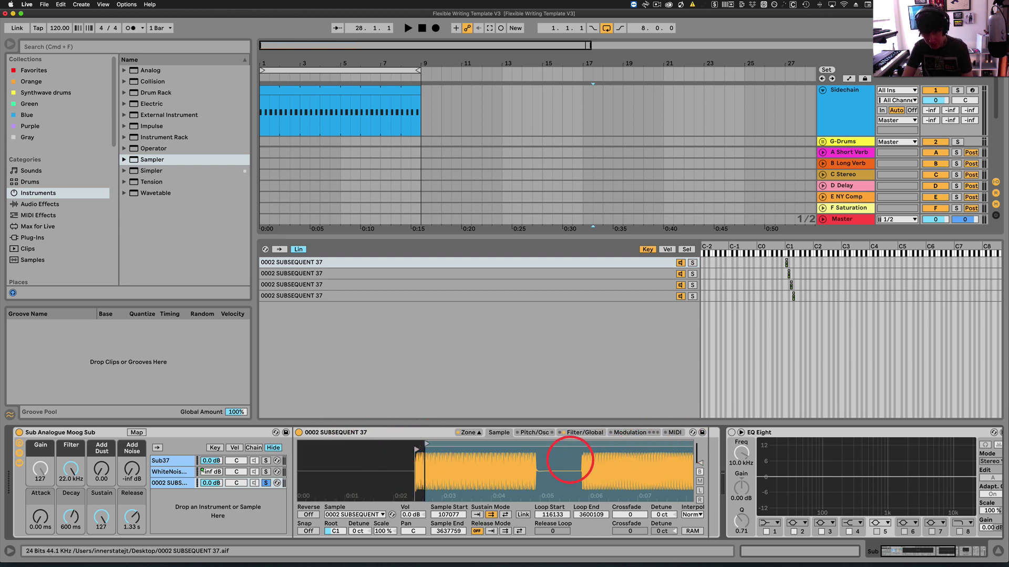
pyautogui.scroll(-10, 569, 462)
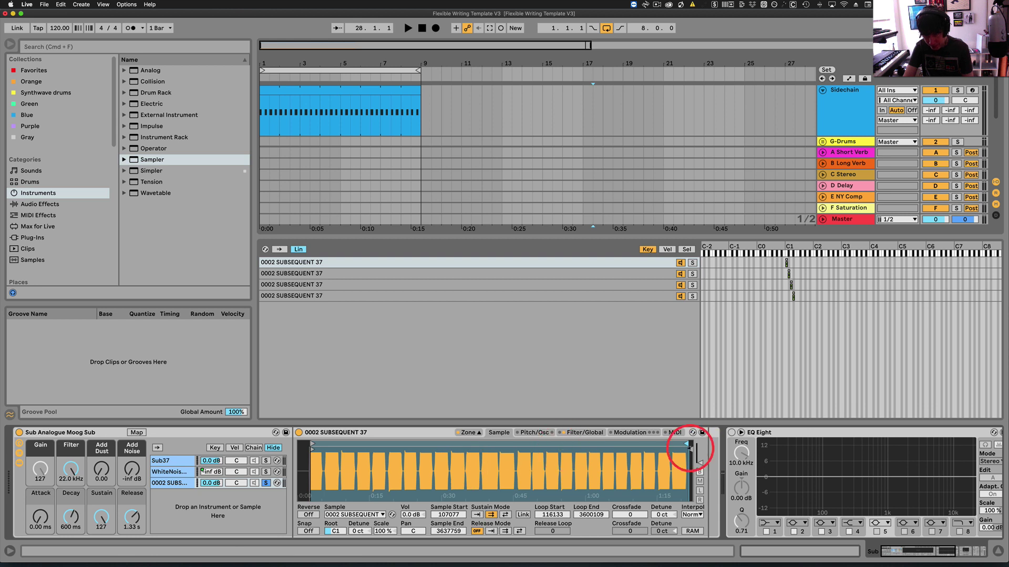
pyautogui.moveTo(688, 444)
pyautogui.mouseDown()
pyautogui.moveTo(529, 446)
pyautogui.moveTo(309, 470)
pyautogui.mouseUp()
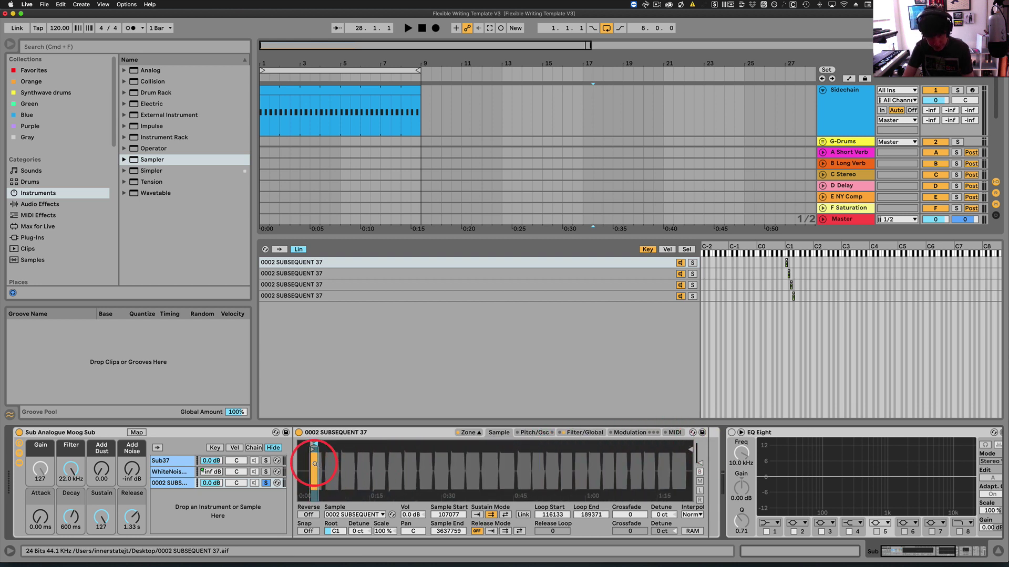
pyautogui.scroll(10, 312, 467)
pyautogui.scroll(-2, 428, 473)
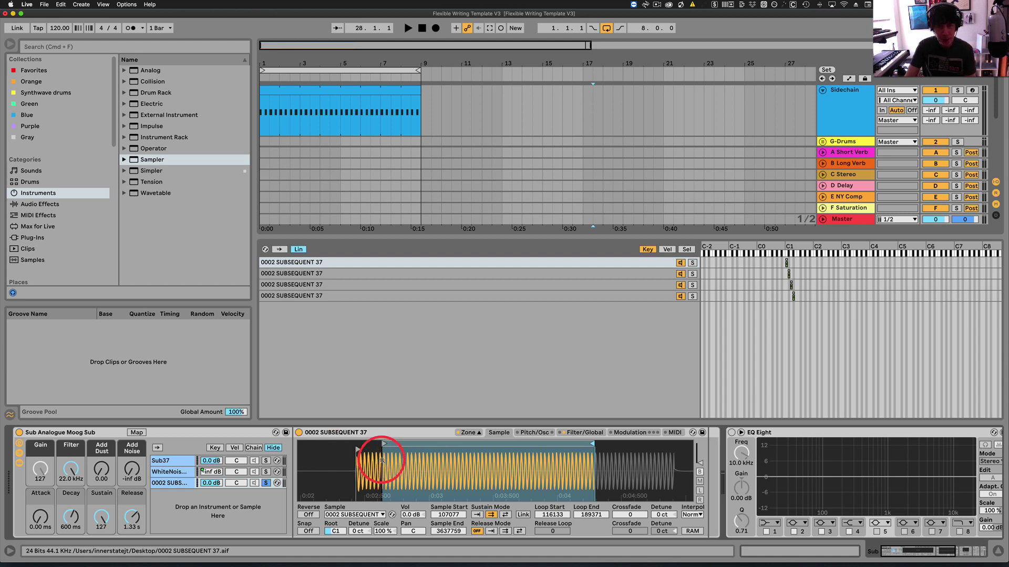
# - Zoom in and drag the first zone's loop start onto the zero crossing at 116616
pyautogui.scroll(6, 376, 461)
pyautogui.scroll(2, 382, 459)
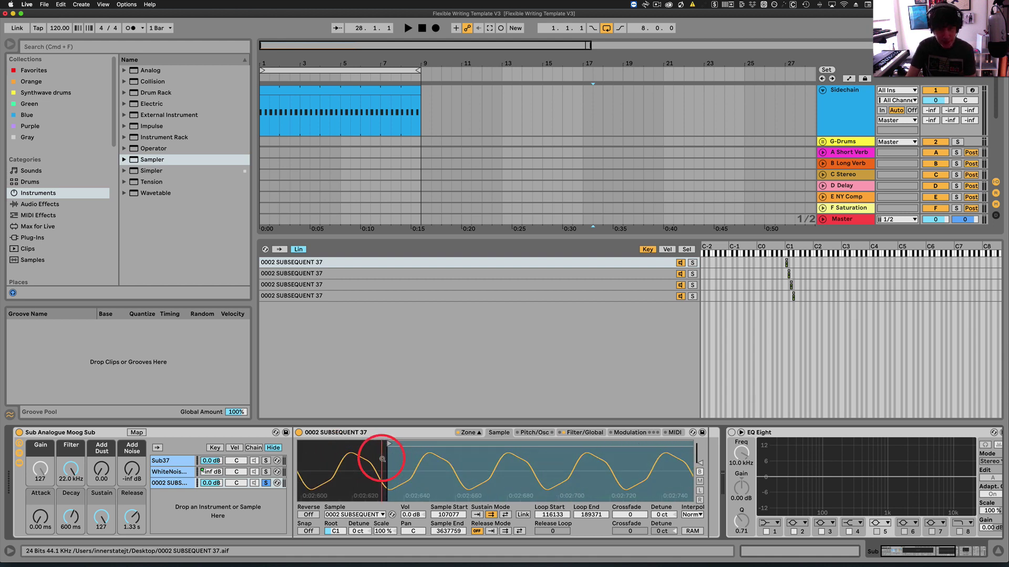
pyautogui.moveTo(387, 444); pyautogui.dragTo(419, 443)
pyautogui.scroll(10, 416, 457)
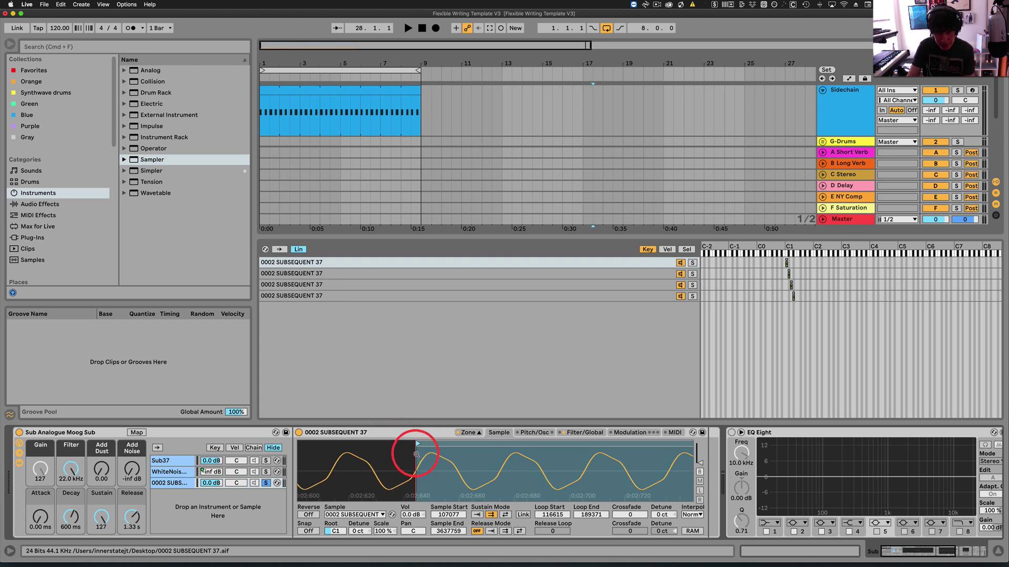
pyautogui.scroll(5, 416, 455)
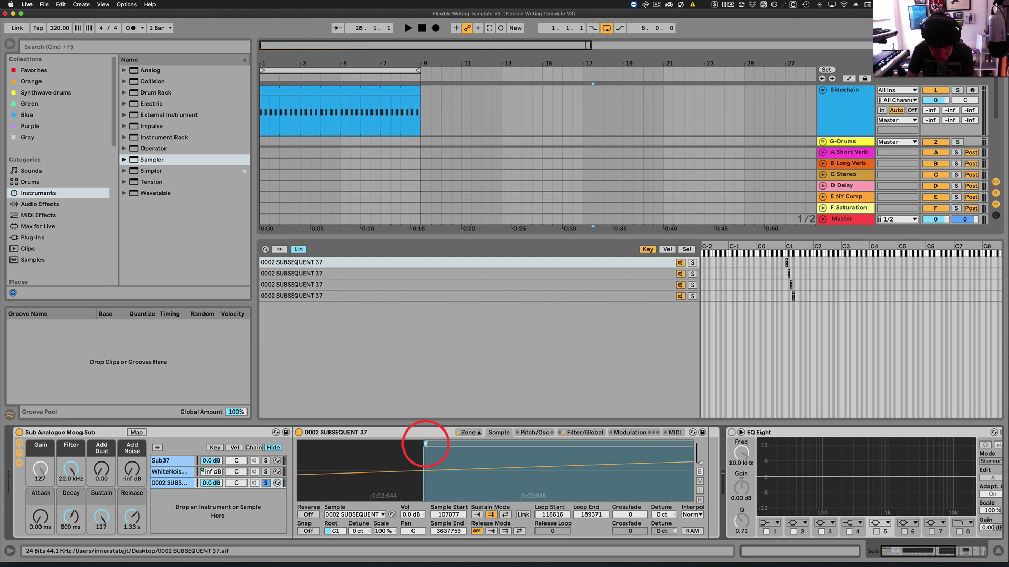
pyautogui.scroll(3, 423, 455)
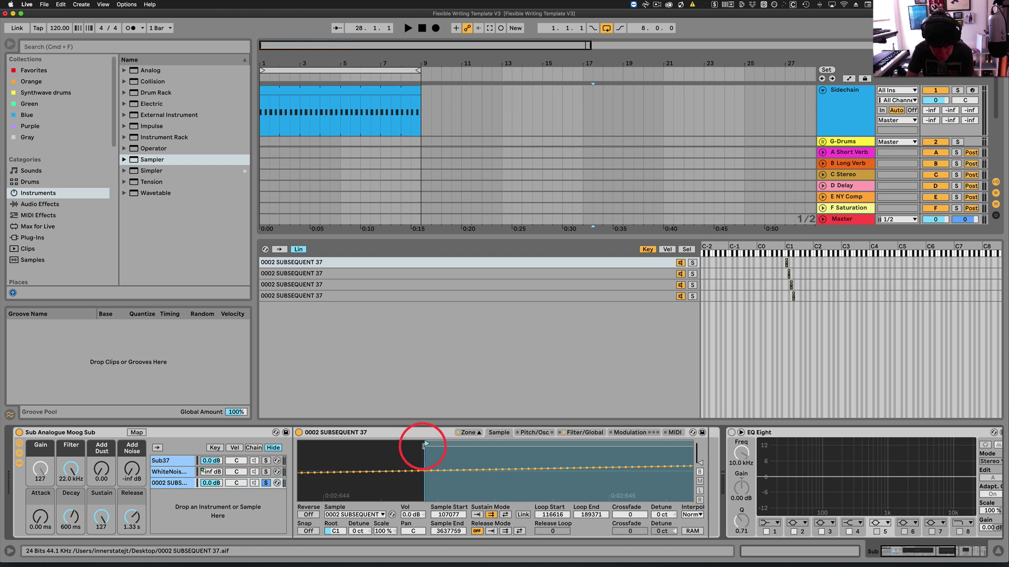
pyautogui.scroll(-5, 423, 465)
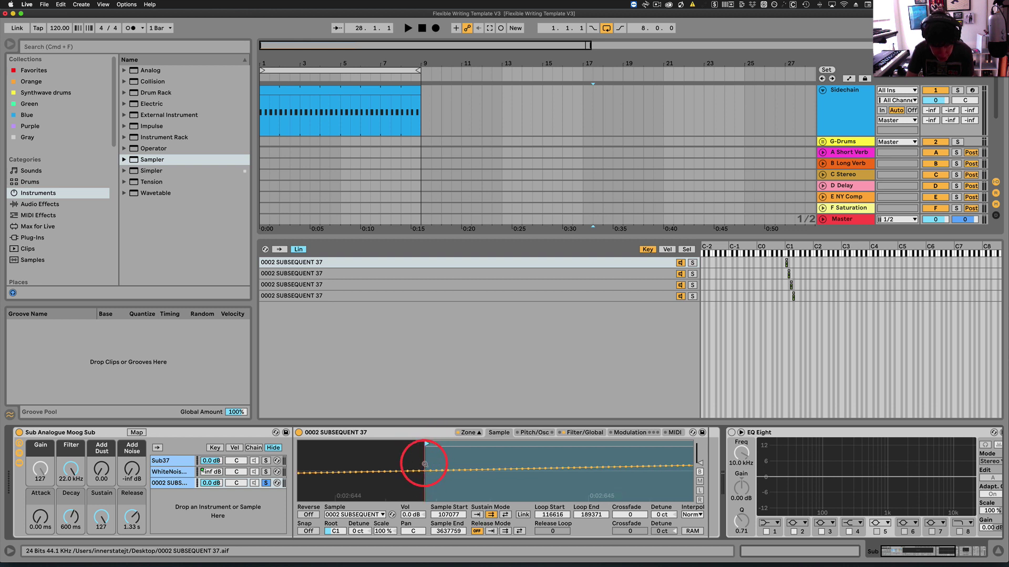
pyautogui.scroll(-1, 420, 471)
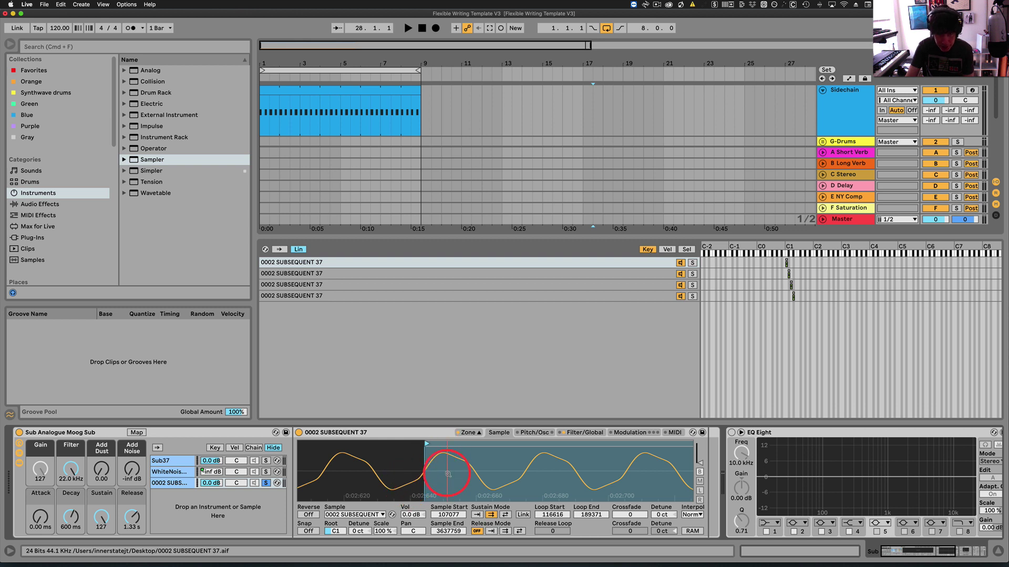
pyautogui.scroll(-15, 448, 474)
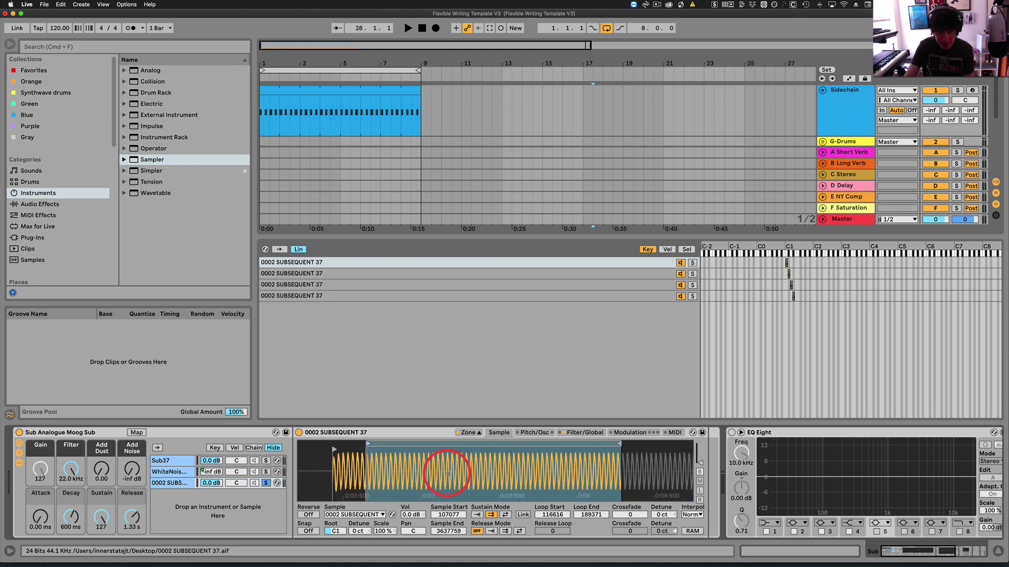
pyautogui.scroll(-2, 448, 474)
# - Zoom in and drag the loop end onto the zero crossing at 189351
pyautogui.scroll(20, 594, 460)
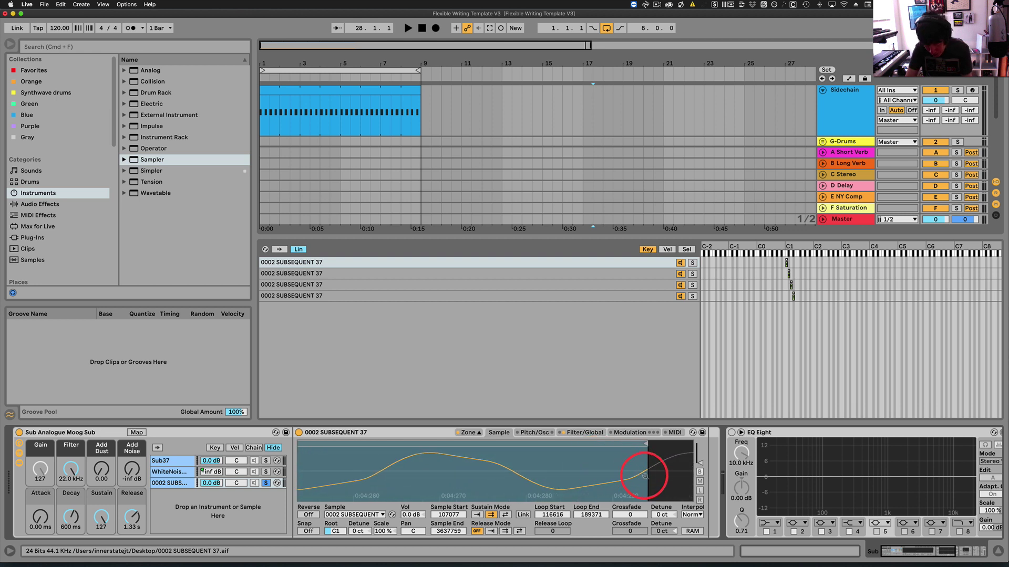
pyautogui.scroll(6, 648, 477)
pyautogui.scroll(3, 649, 477)
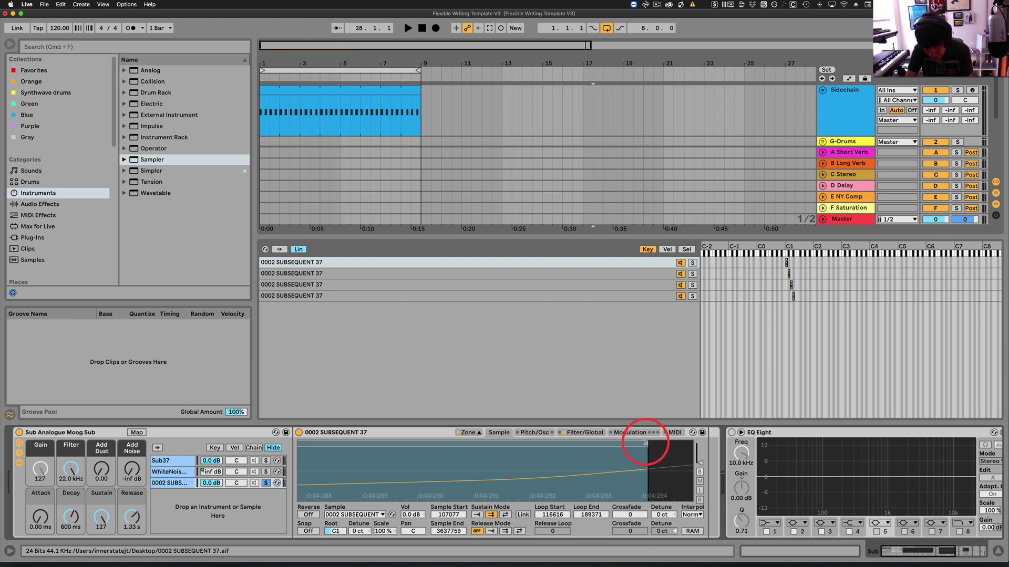
pyautogui.moveTo(647, 443); pyautogui.dragTo(642, 444)
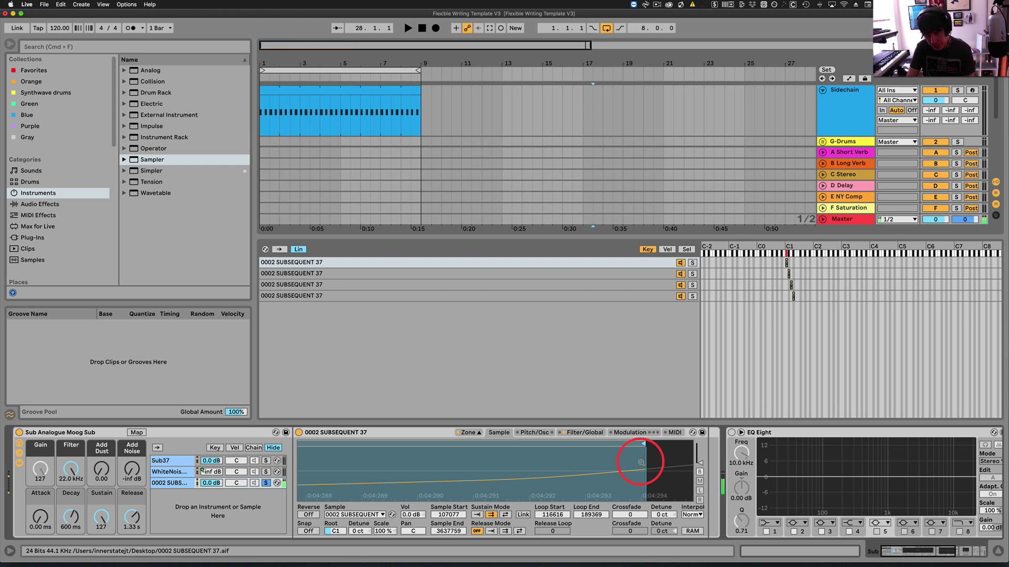
pyautogui.scroll(-5, 627, 458)
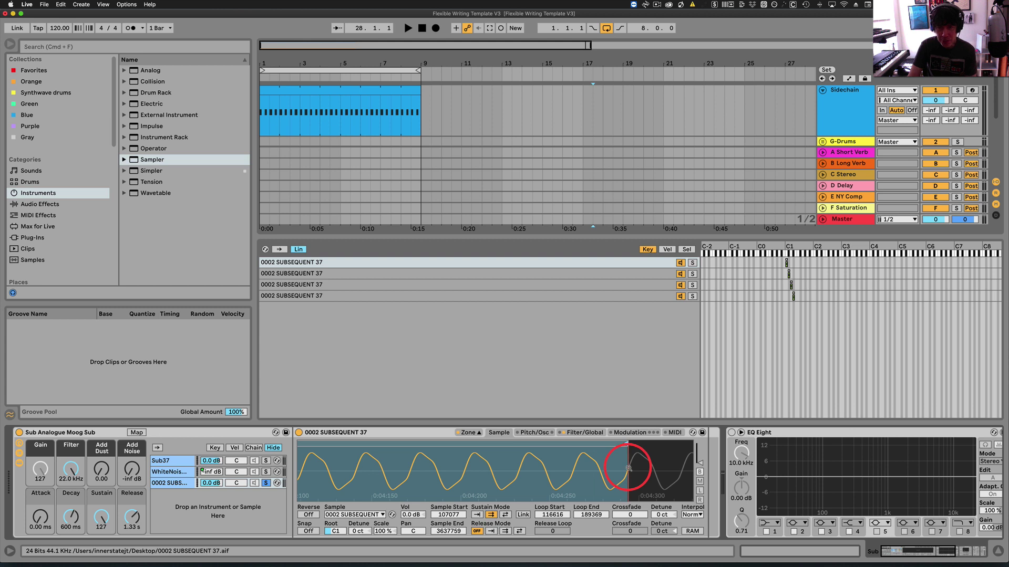
pyautogui.moveTo(629, 468); pyautogui.dragTo(625, 476)
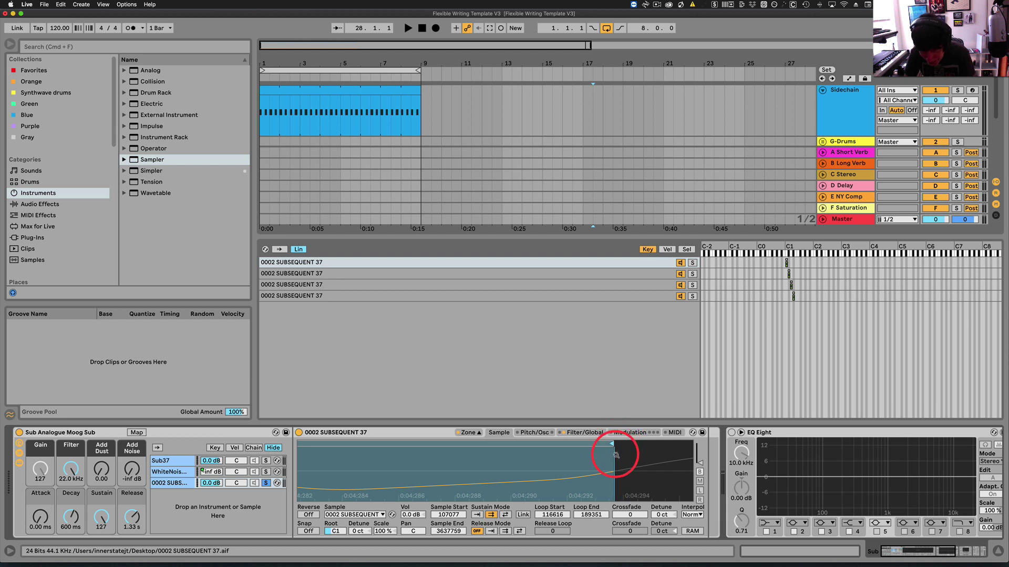
pyautogui.moveTo(612, 445)
pyautogui.mouseDown()
pyautogui.moveTo(608, 461)
pyautogui.moveTo(570, 472)
pyautogui.moveTo(592, 469)
pyautogui.moveTo(558, 489)
pyautogui.moveTo(551, 479)
pyautogui.moveTo(448, 488)
pyautogui.mouseUp()
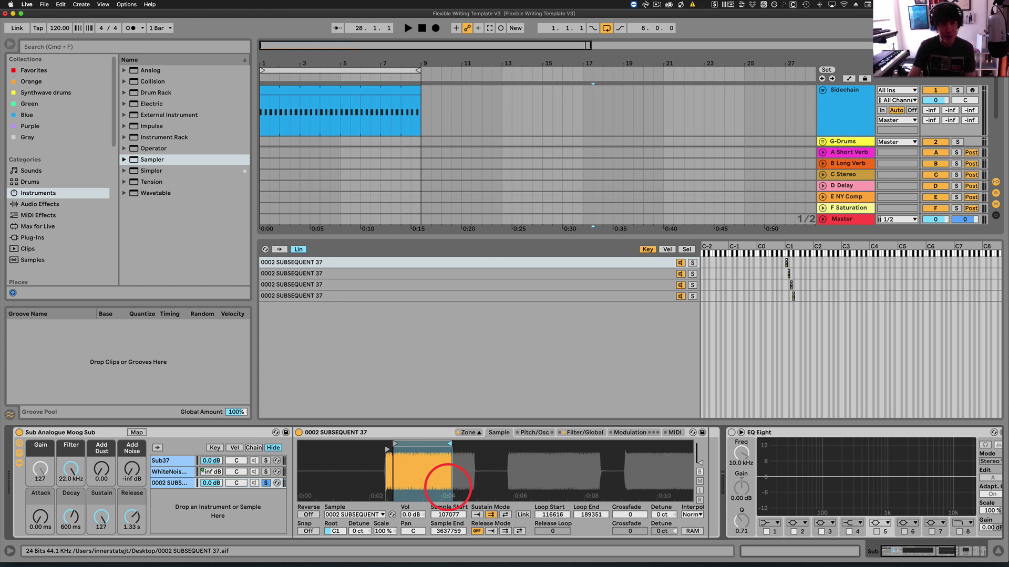
# - Unsolo the chain and set the C#1 zone's Sustain Mode to Loop Forward
pyautogui.click(266, 484)
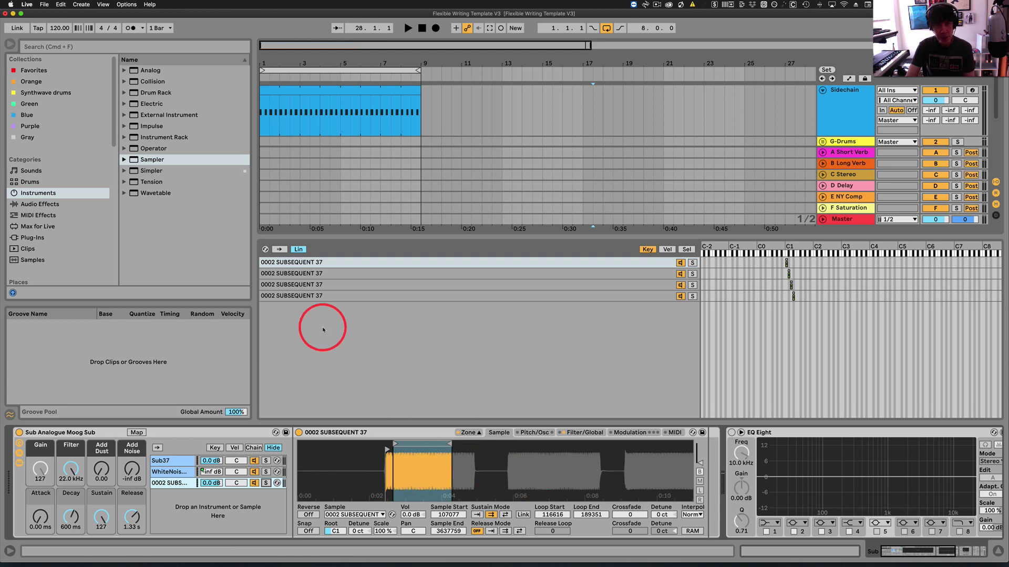
pyautogui.click(304, 273)
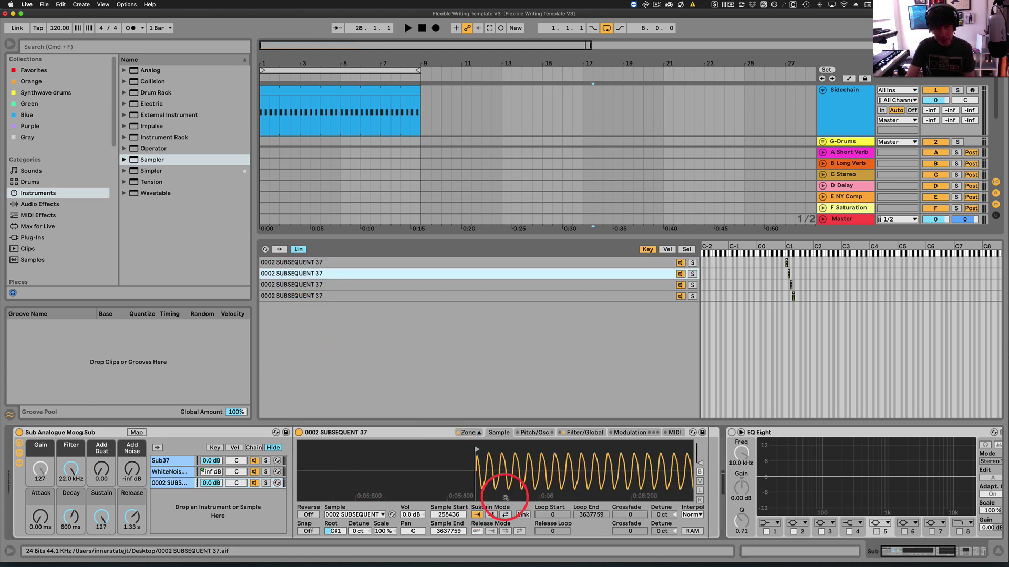
pyautogui.click(491, 515)
pyautogui.scroll(-10, 518, 479)
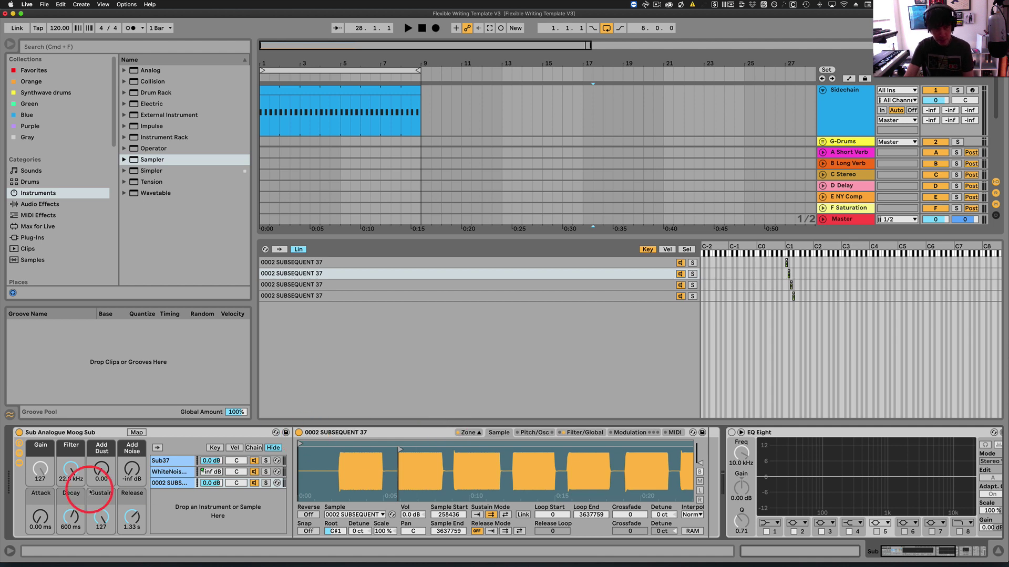
# - Select the C3-rooted zone and move its key range's low end from C#2 up to C3
pyautogui.click(159, 461)
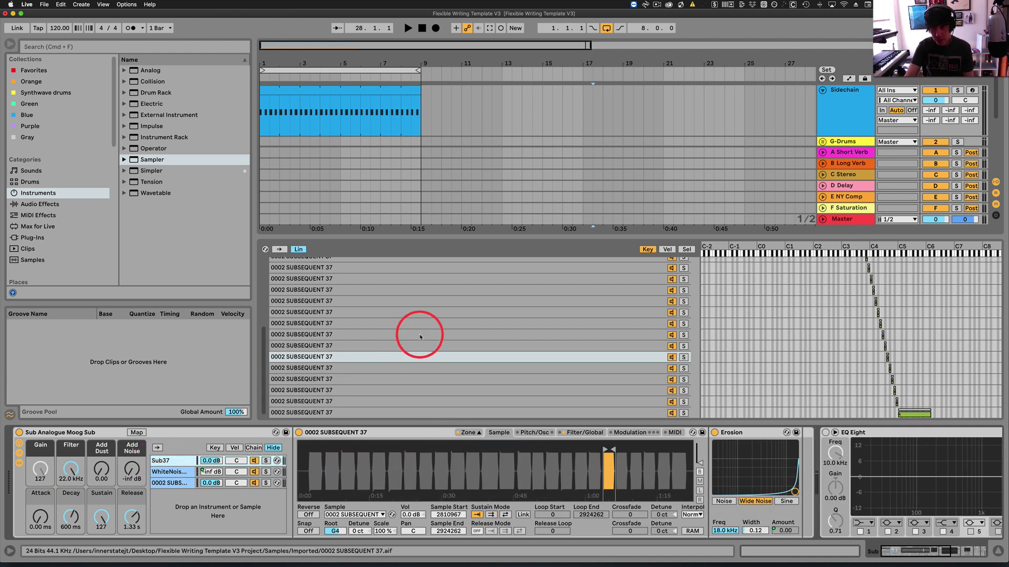
pyautogui.scroll(5, 419, 343)
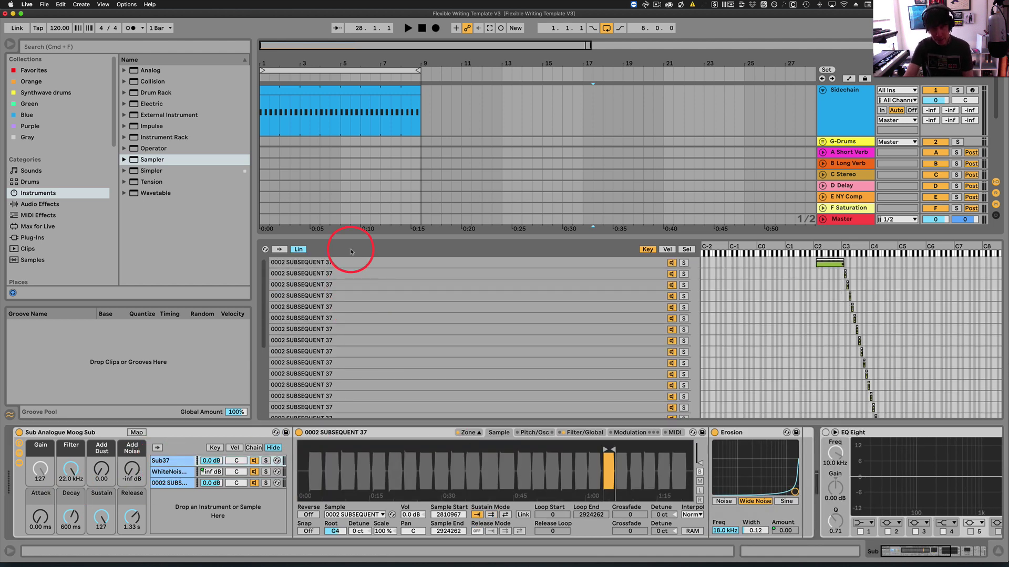
pyautogui.click(358, 274)
pyautogui.scroll(-3, 381, 297)
pyautogui.scroll(-3, 381, 297)
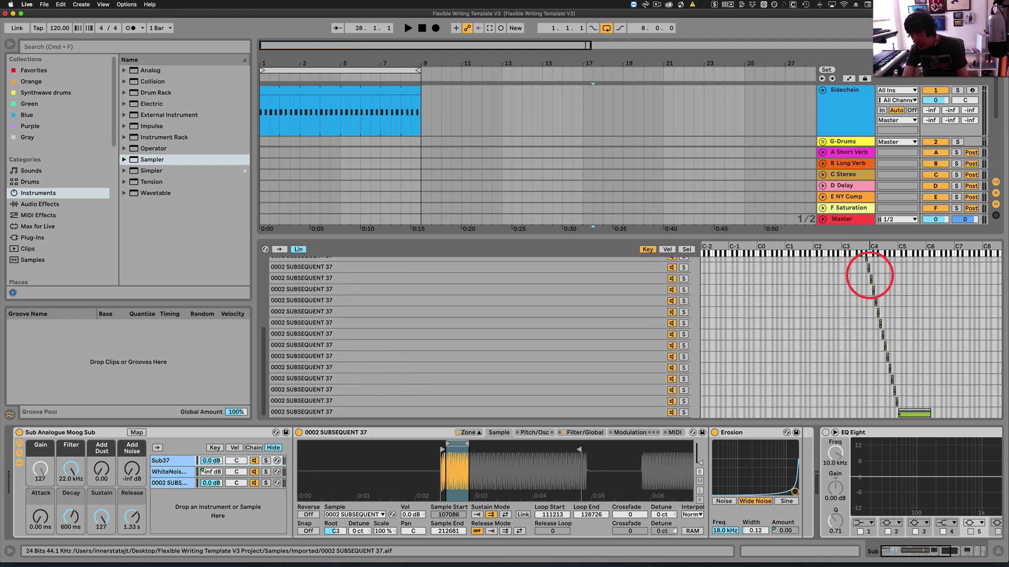
pyautogui.scroll(10, 853, 307)
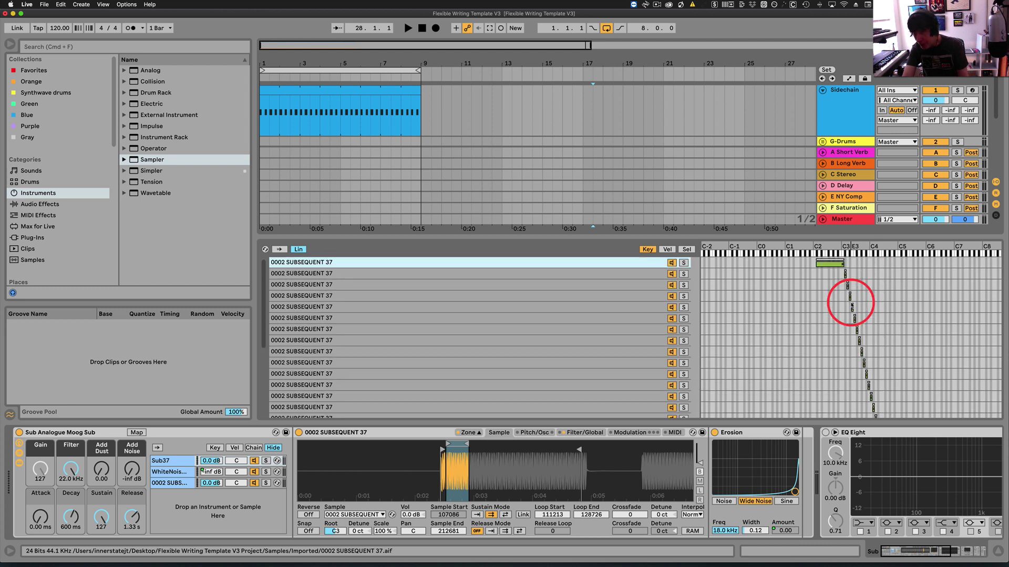
pyautogui.moveTo(837, 266); pyautogui.dragTo(819, 260)
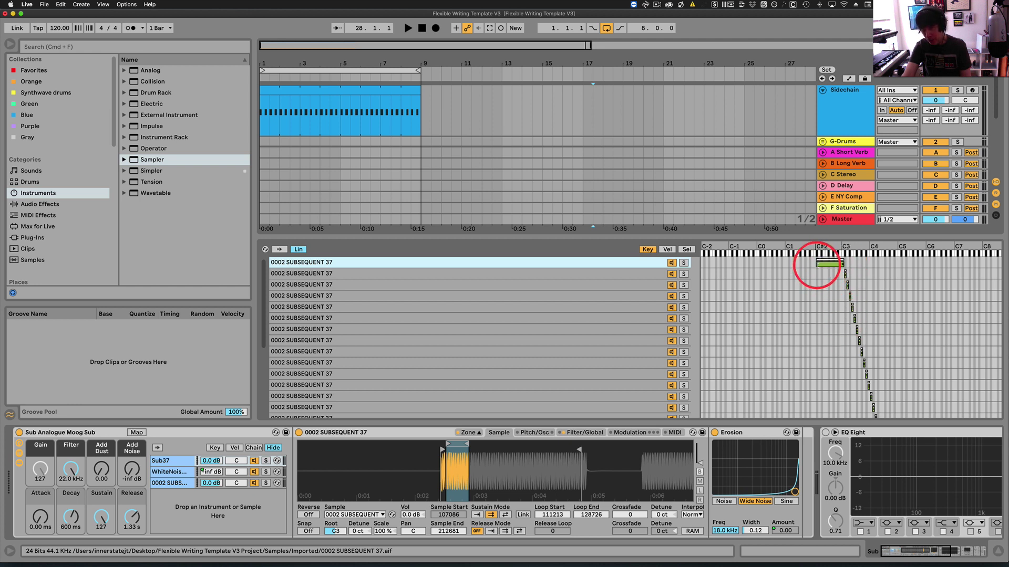
pyautogui.moveTo(817, 266)
pyautogui.mouseDown()
pyautogui.moveTo(842, 267)
pyautogui.moveTo(814, 266)
pyautogui.mouseUp()
pyautogui.scroll(-5, 826, 316)
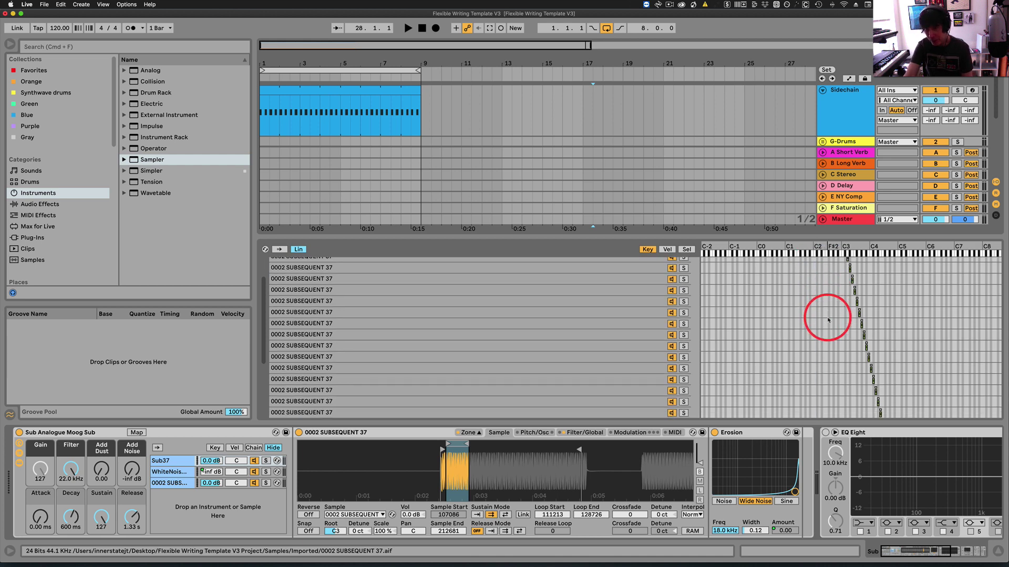